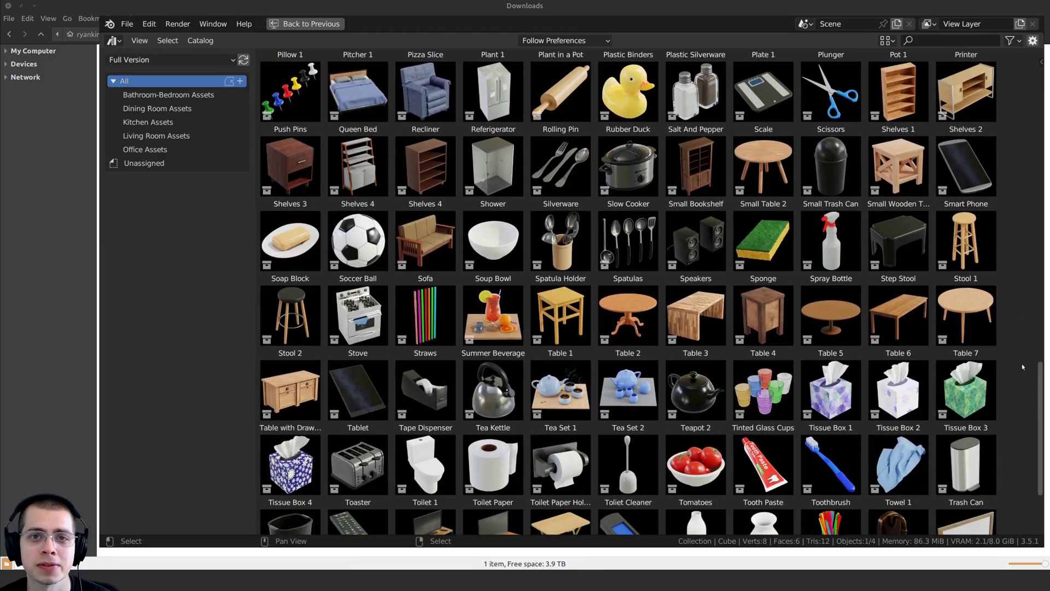
Drag the Dishwasher asset into the kitchen and rotate it into place.
drag(823, 239, 187, 317)
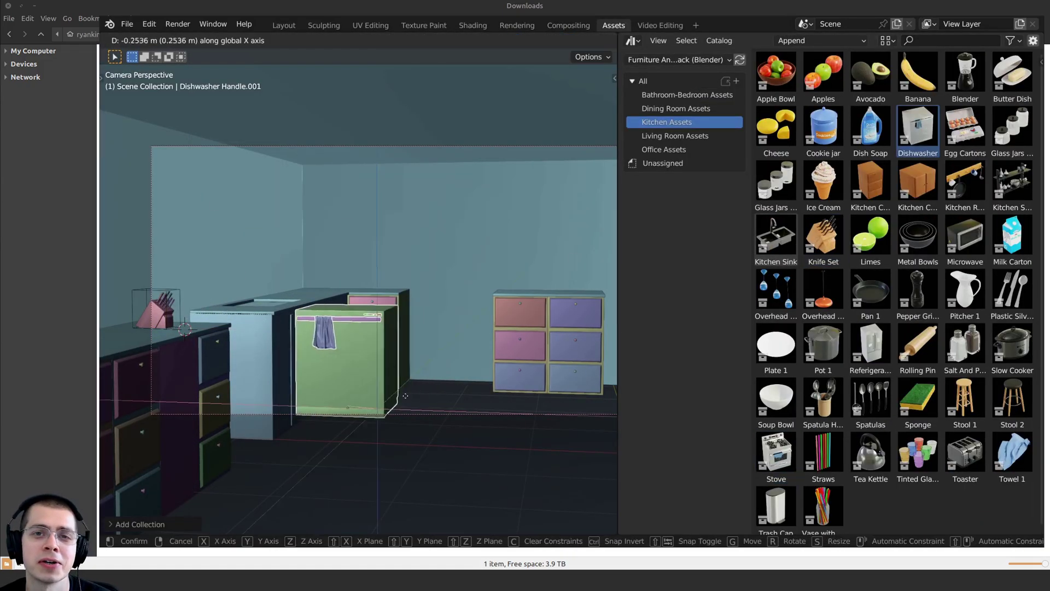
key(r)
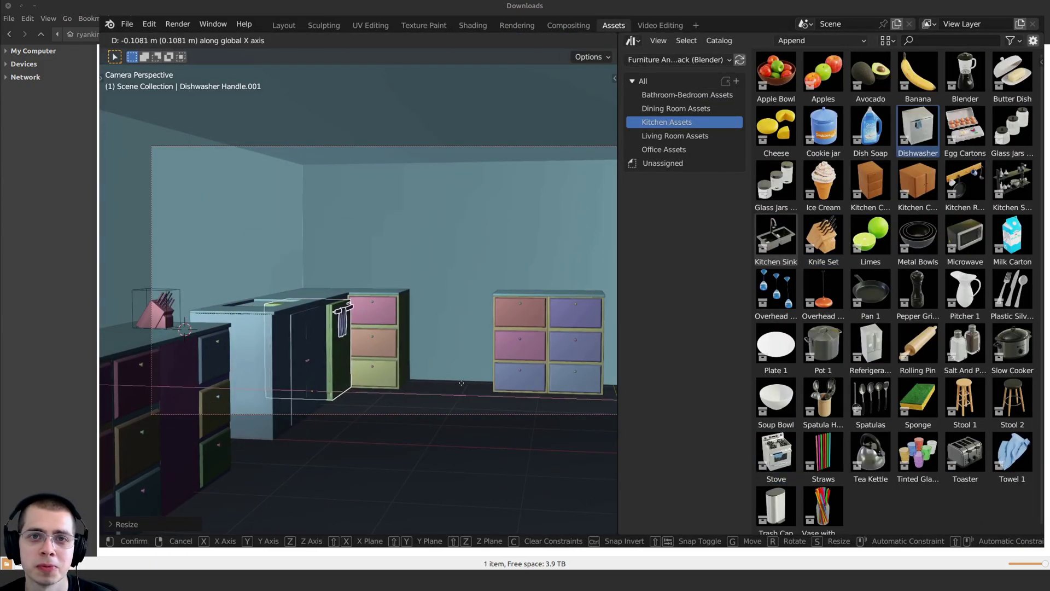
click(540, 377)
Add the stove, rotate it and slide it along the X axis.
drag(320, 296, 319, 296)
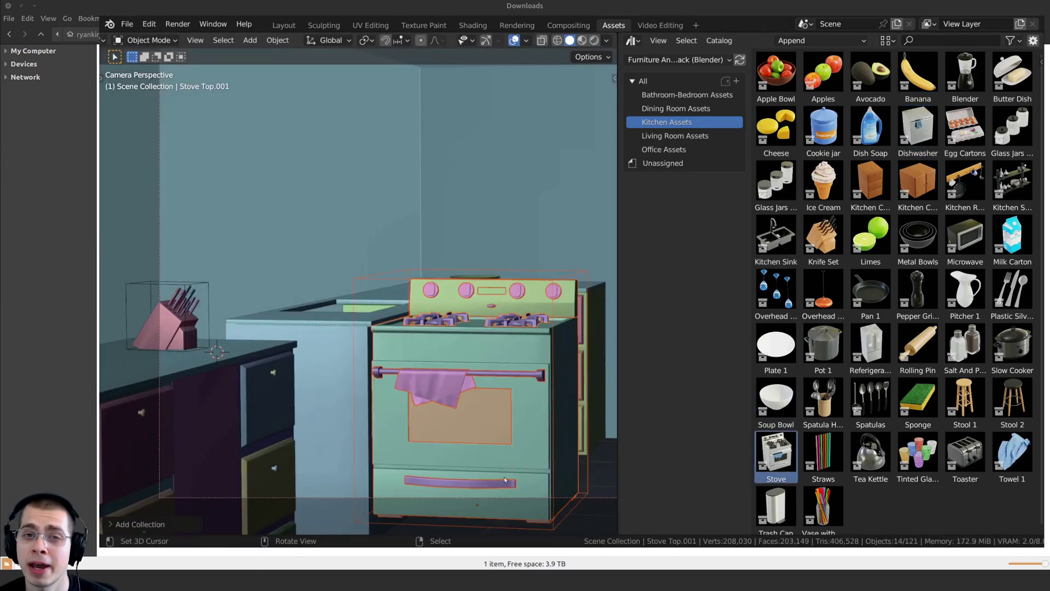
key(r)
key(g)
key(x)
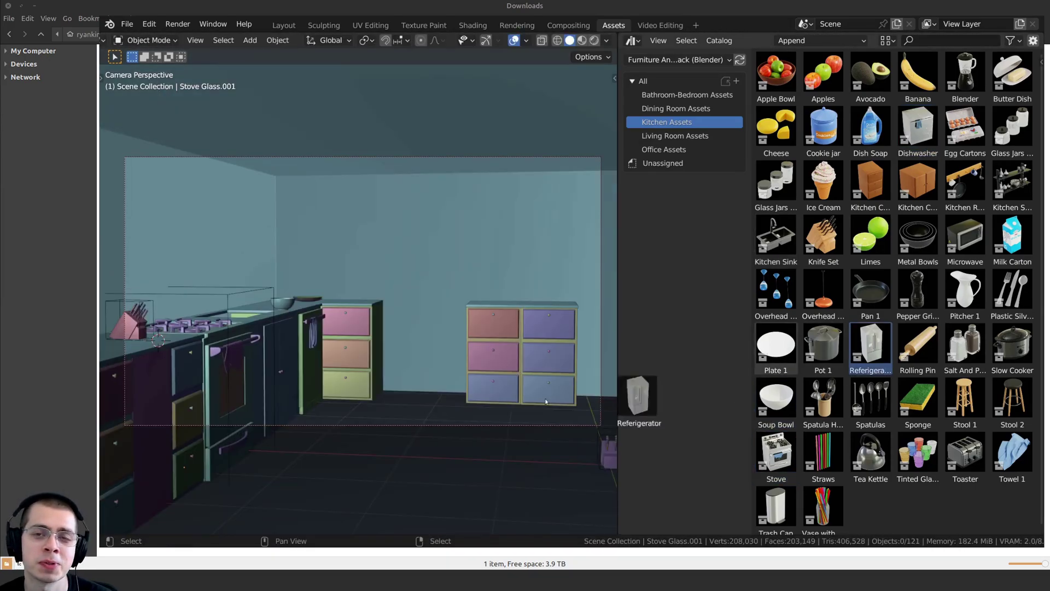
Add the refrigerator, move it along Y, then filter to the Kitchen and Office catalogs.
drag(637, 405, 539, 386)
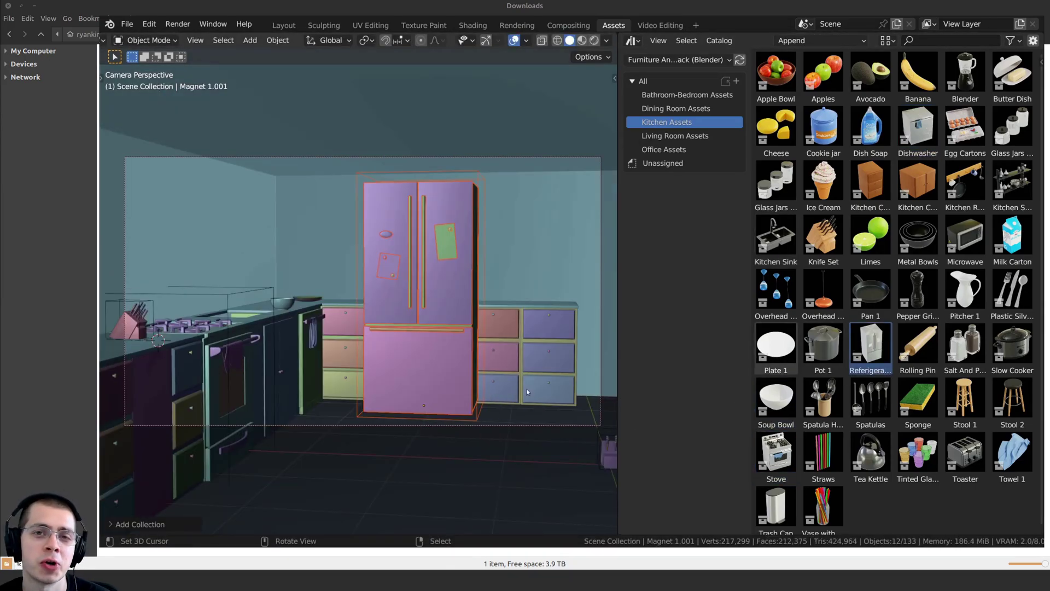
key(g)
key(y)
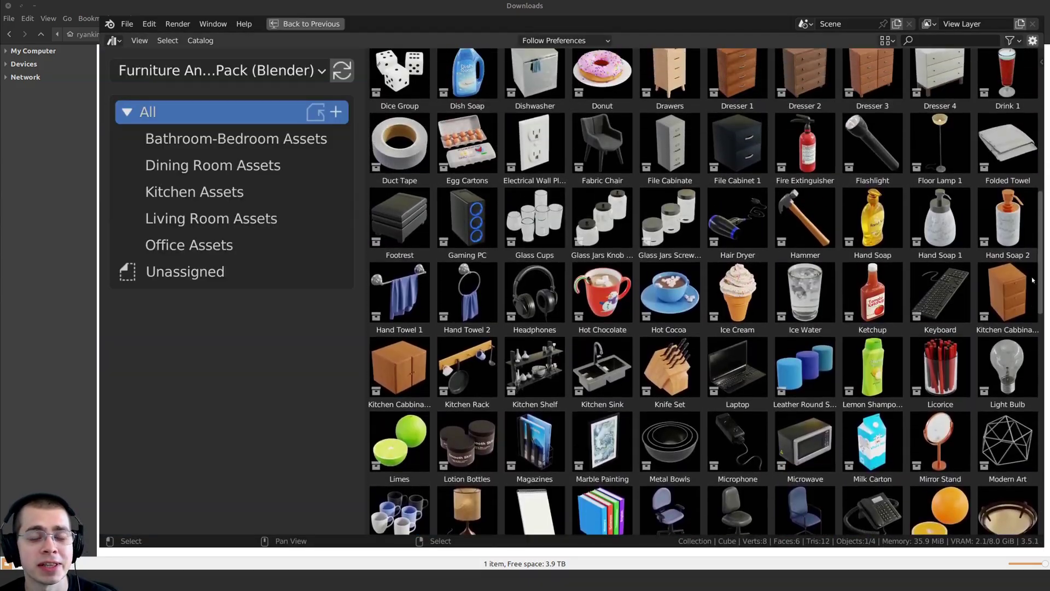
scroll(1028, 176, down, 5)
scroll(1028, 176, up, 3)
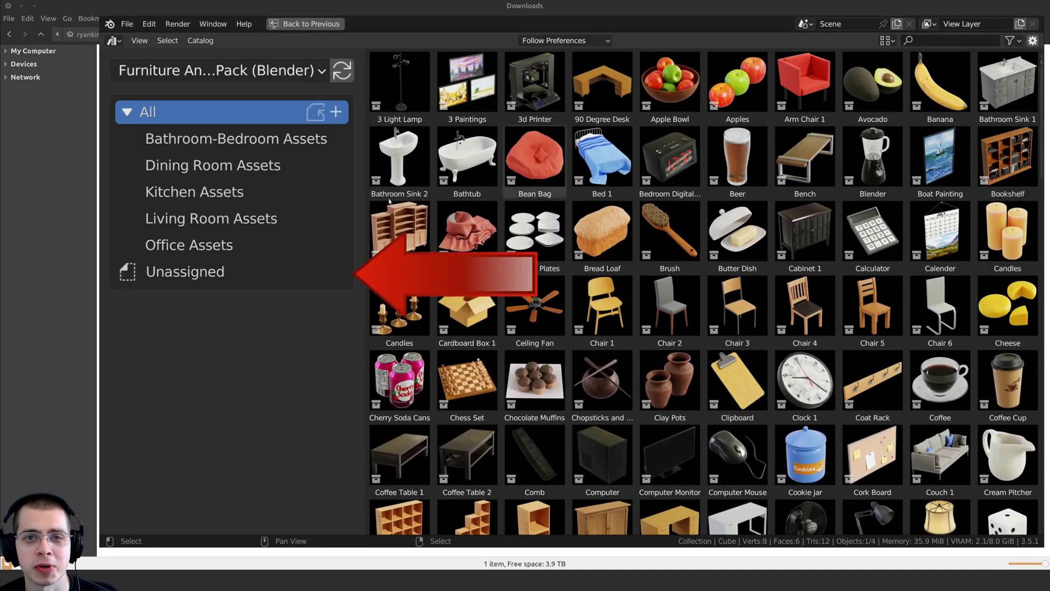
click(234, 186)
click(224, 245)
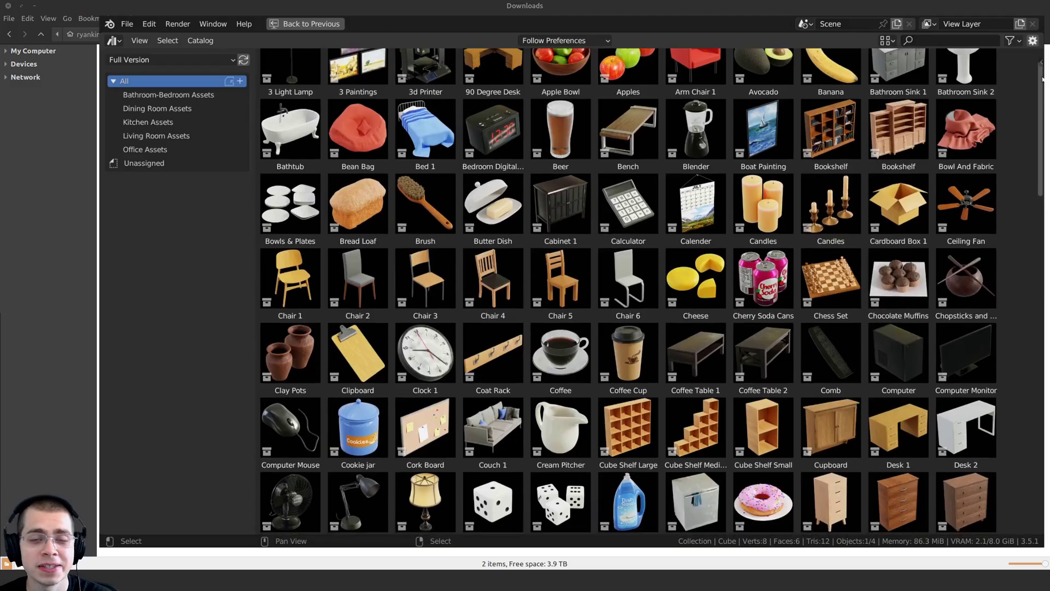
Scroll through the entire All catalog of the furniture asset pack.
scroll(1042, 111, down, 5)
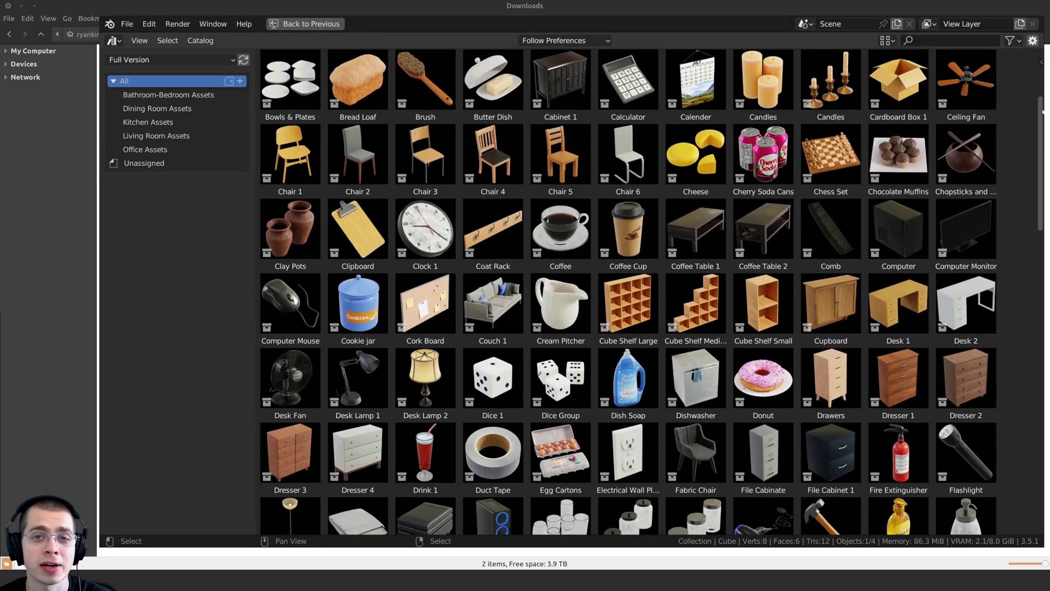
drag(1042, 111, 1024, 392)
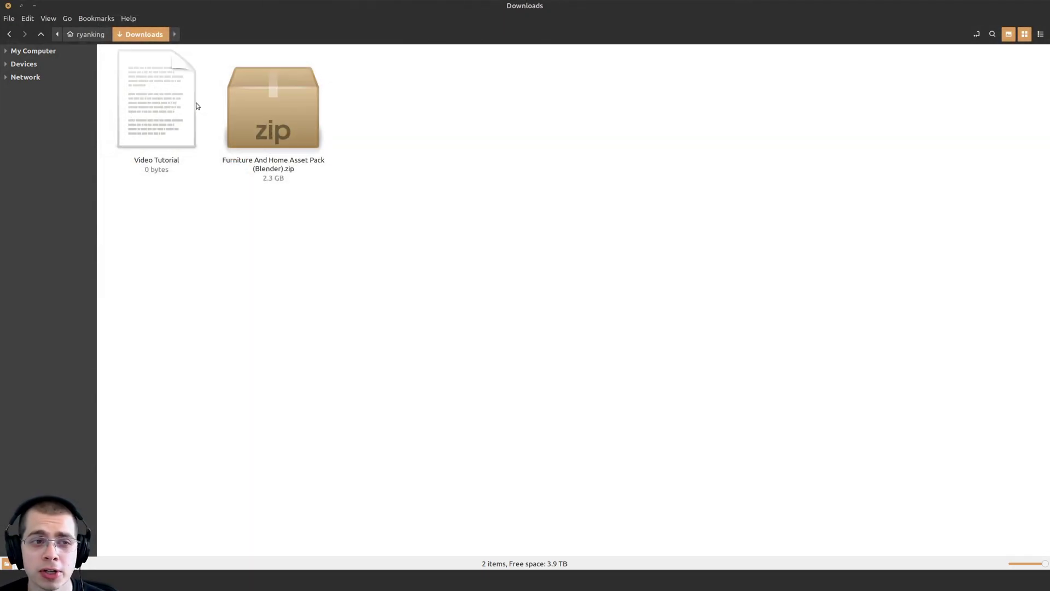
Select both the asset pack zip and the Video Tutorial in Downloads and cut them.
click(275, 123)
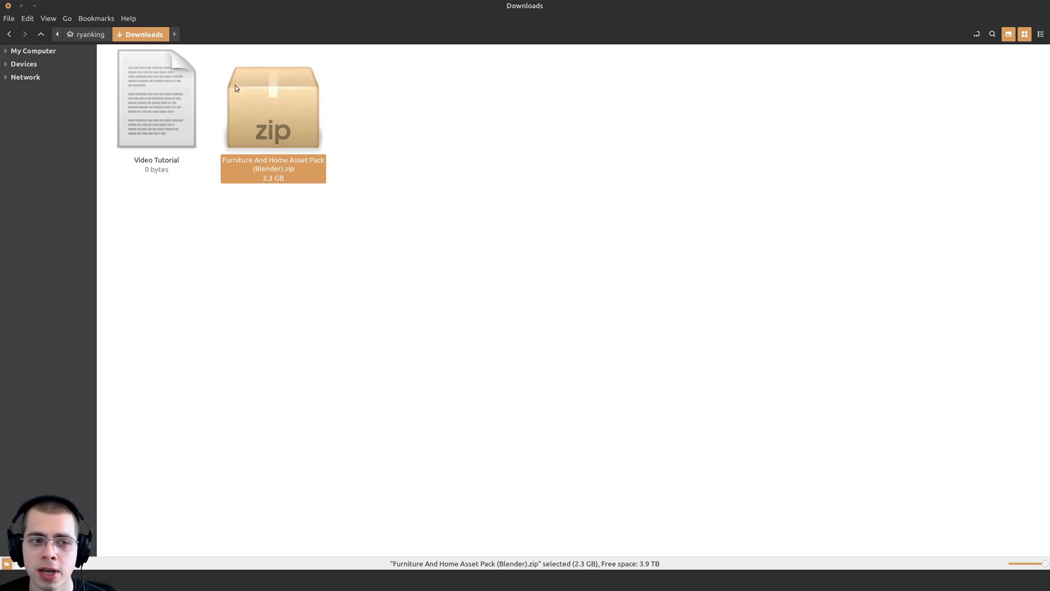
click(192, 180)
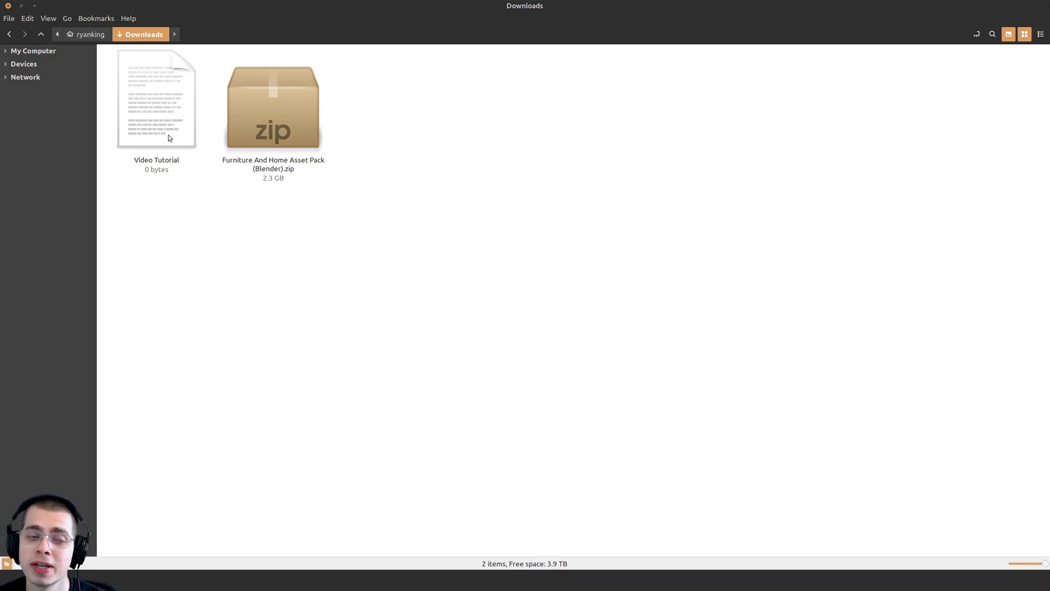
click(169, 141)
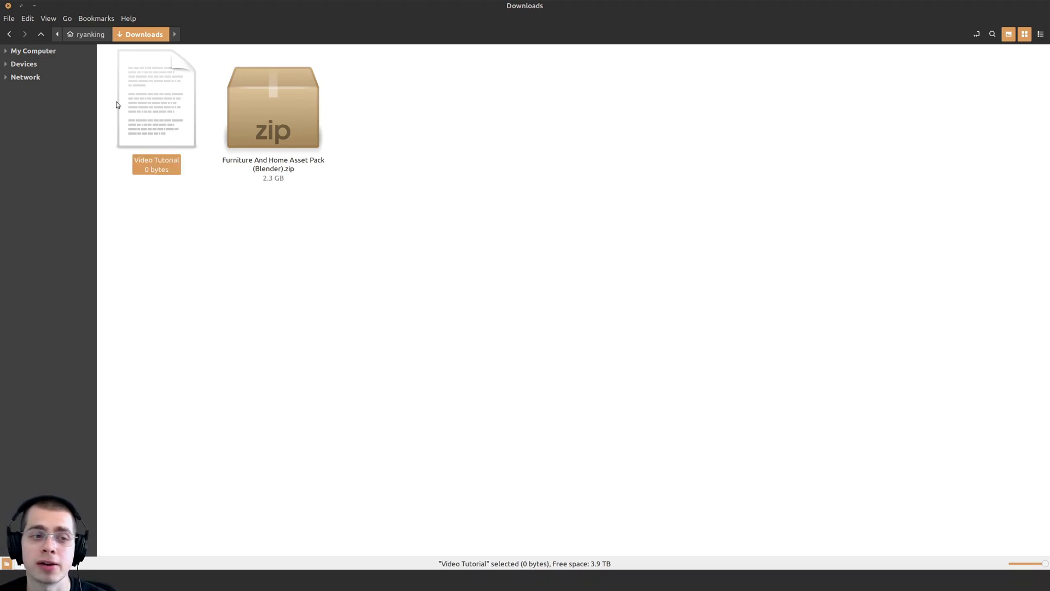
click(223, 249)
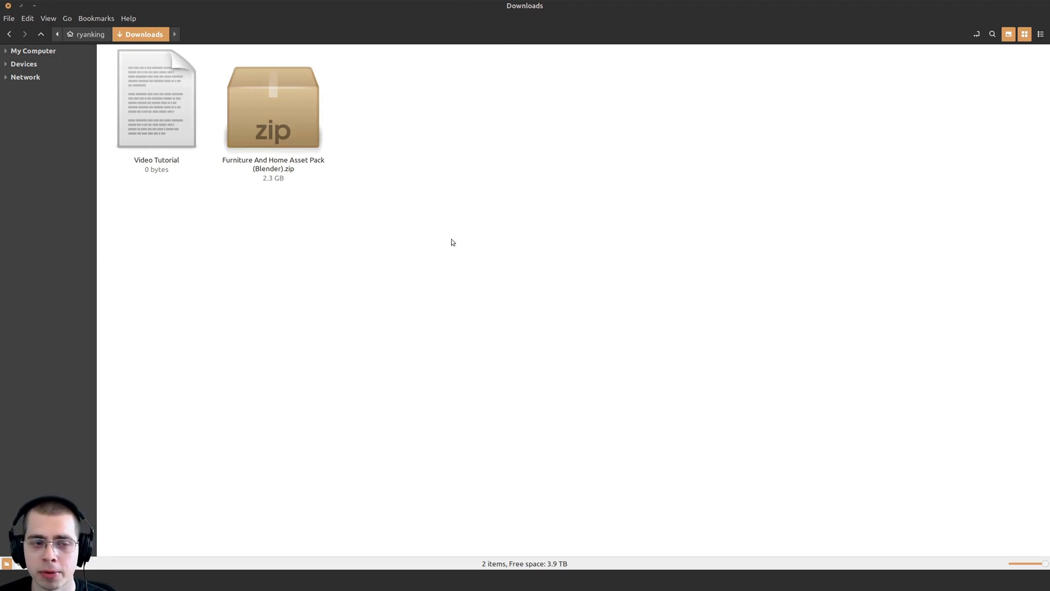
drag(454, 268, 163, 113)
right_click(162, 113)
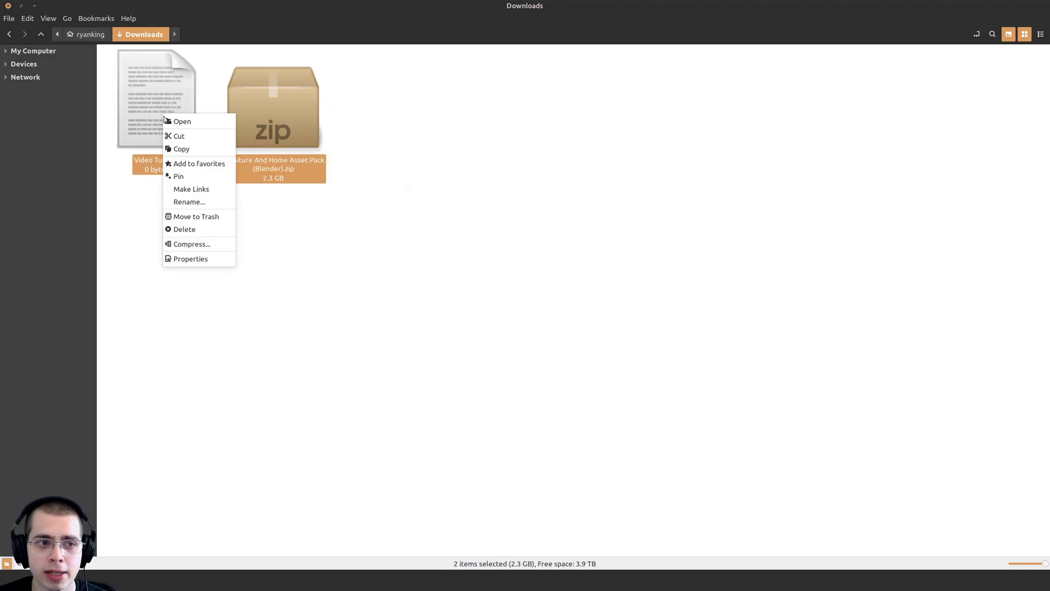
click(193, 136)
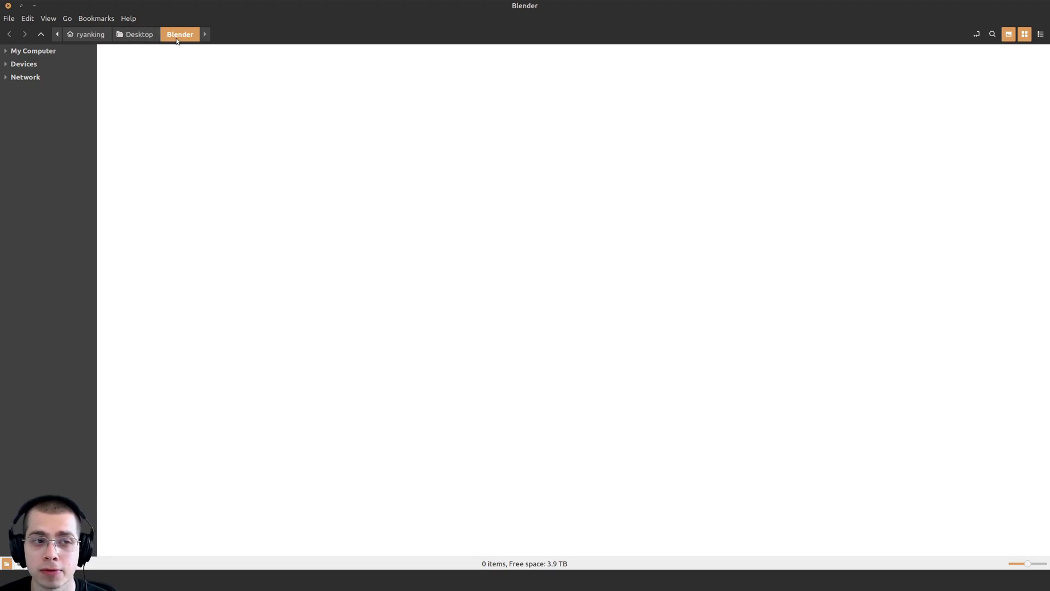
Paste the zip and the Video Tutorial into the empty Blender folder.
right_click(226, 112)
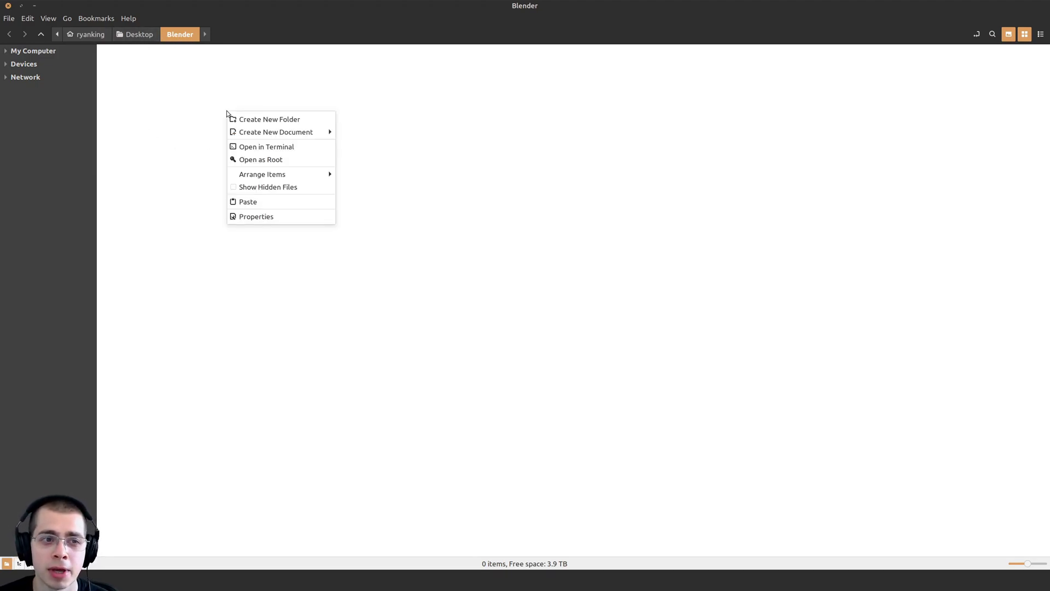
click(247, 201)
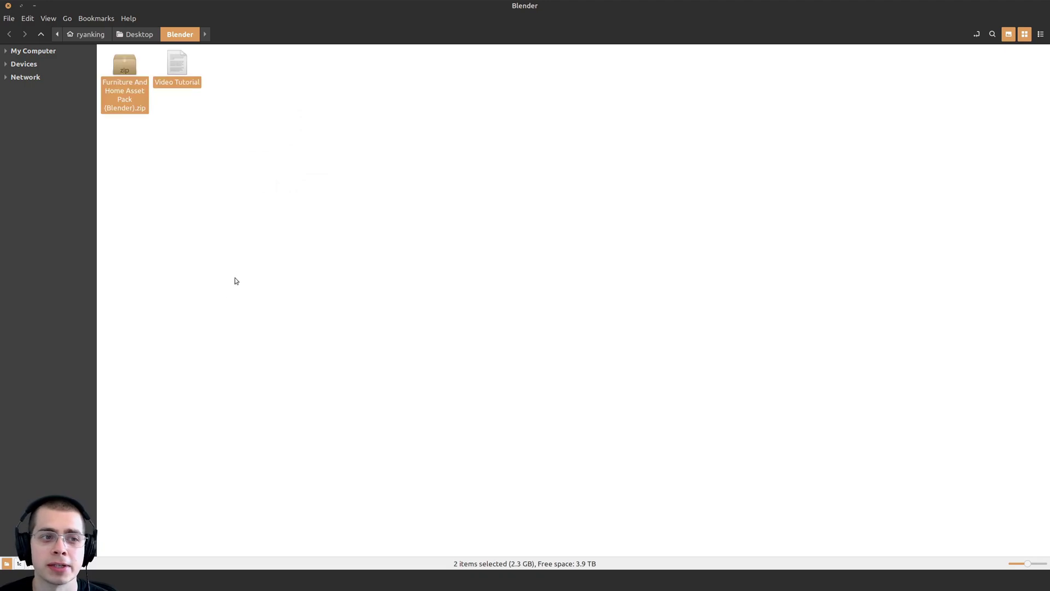
click(235, 217)
Extract the asset pack zip here into its own folder, keeping the zip.
ctrl+scroll(233, 221, up, 3)
right_click(157, 121)
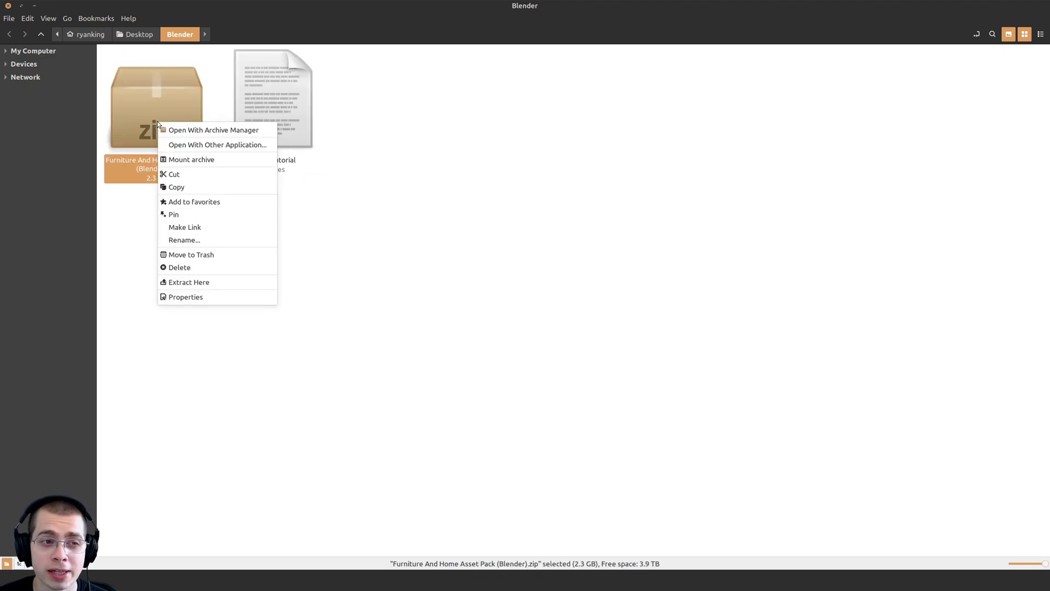
click(185, 280)
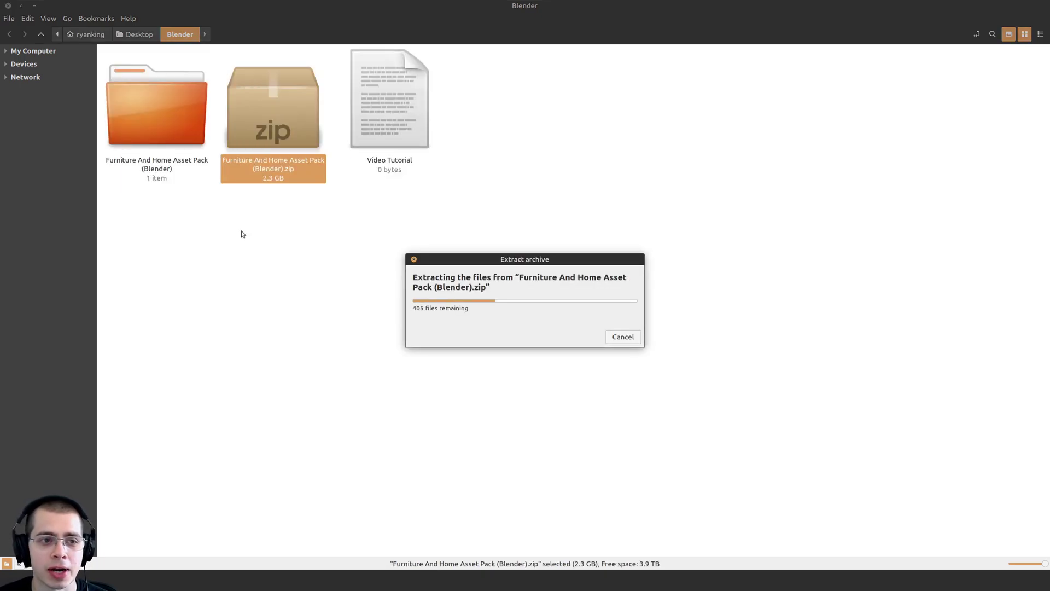
click(166, 117)
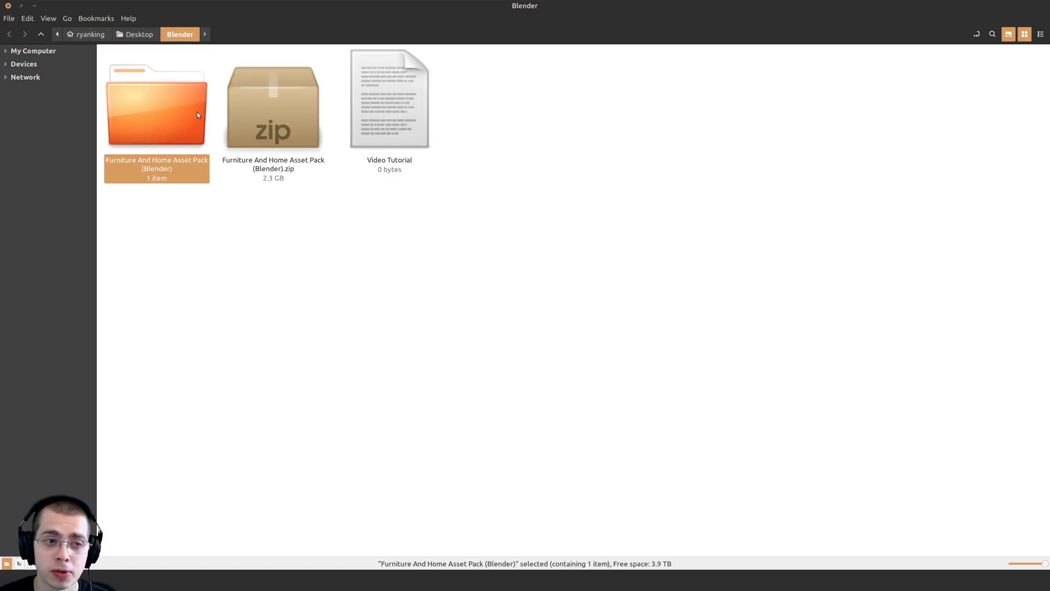
click(269, 108)
right_click(268, 108)
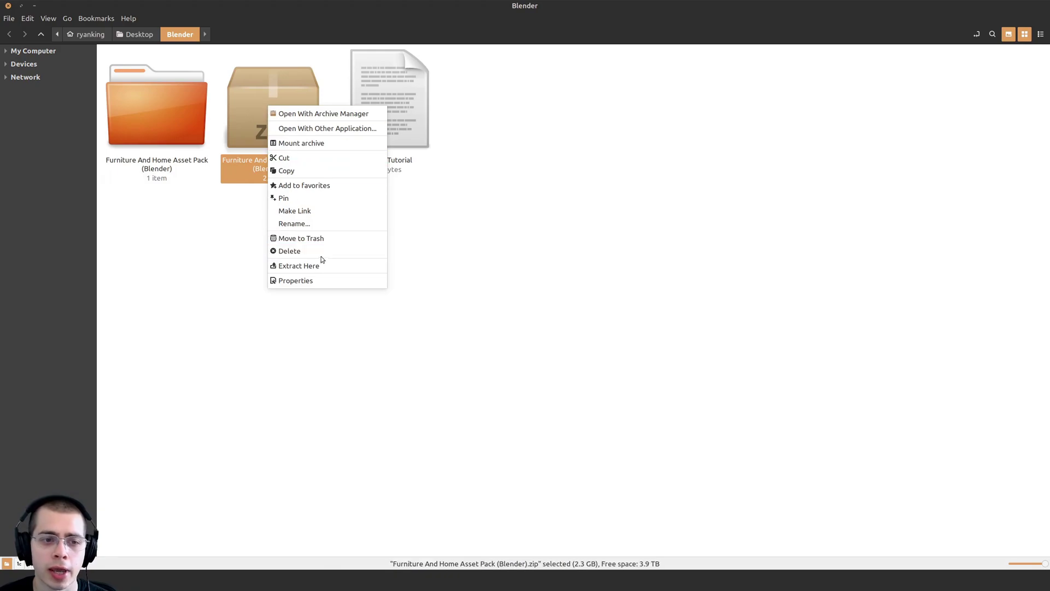
click(168, 160)
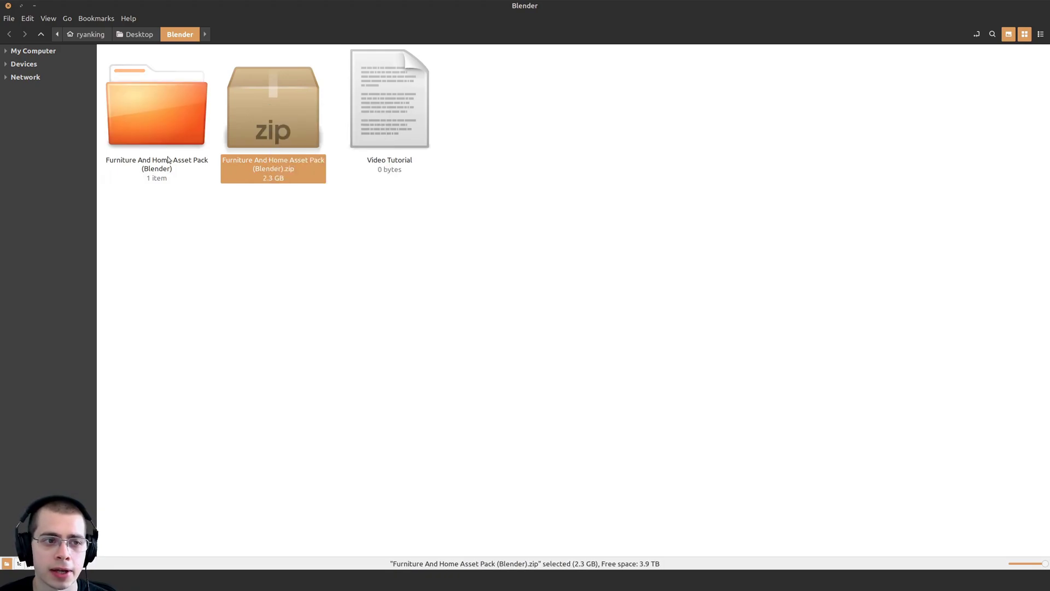
Open the extracted pack and select its five room .blend files, Bathroom-Bedroom through Office.
double_click(164, 124)
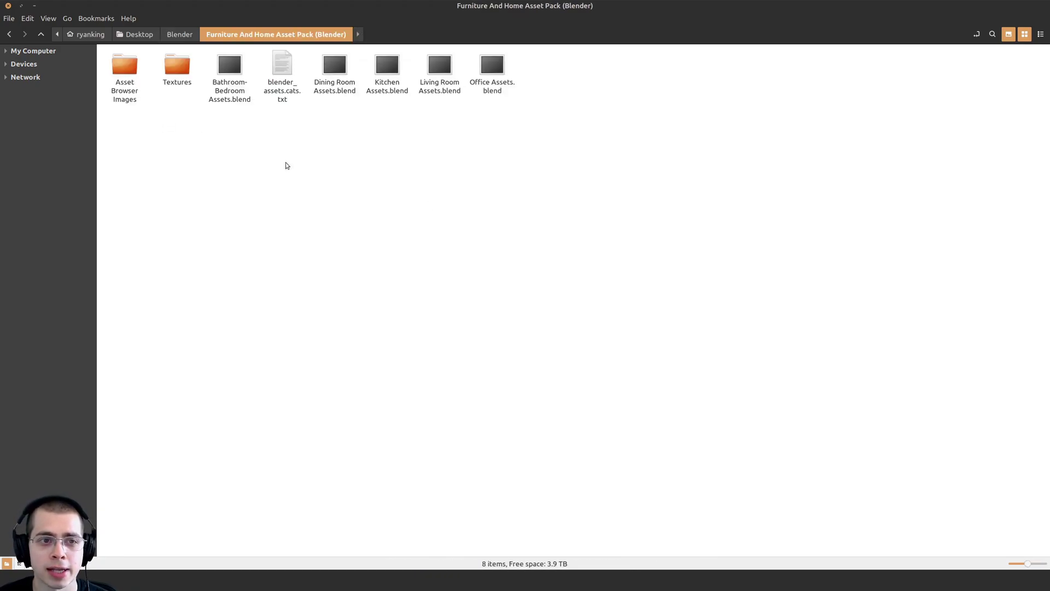
ctrl+scroll(287, 165, up, 3)
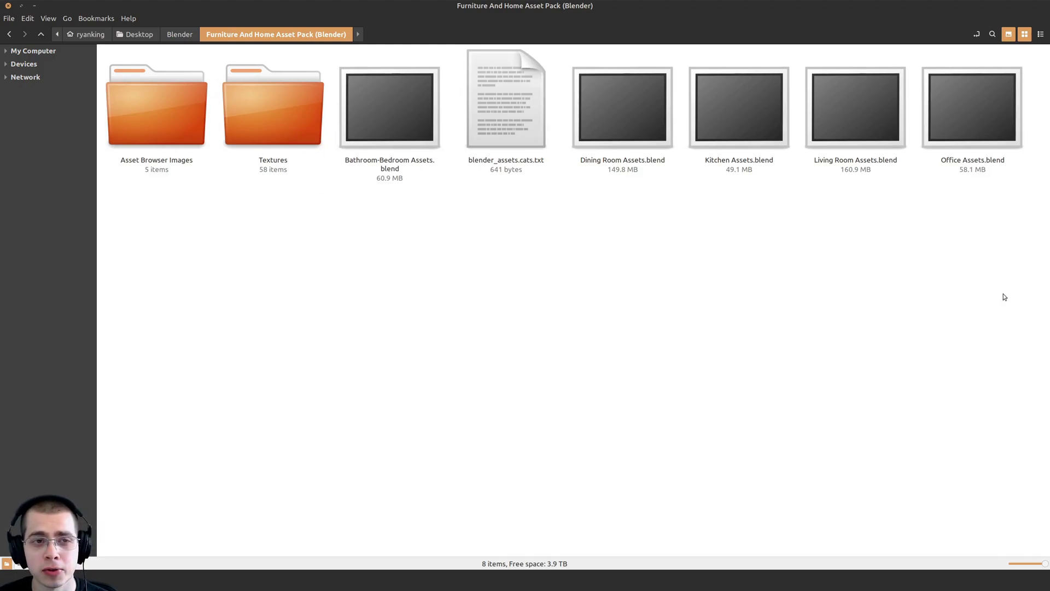
drag(1001, 302, 200, 100)
click(270, 300)
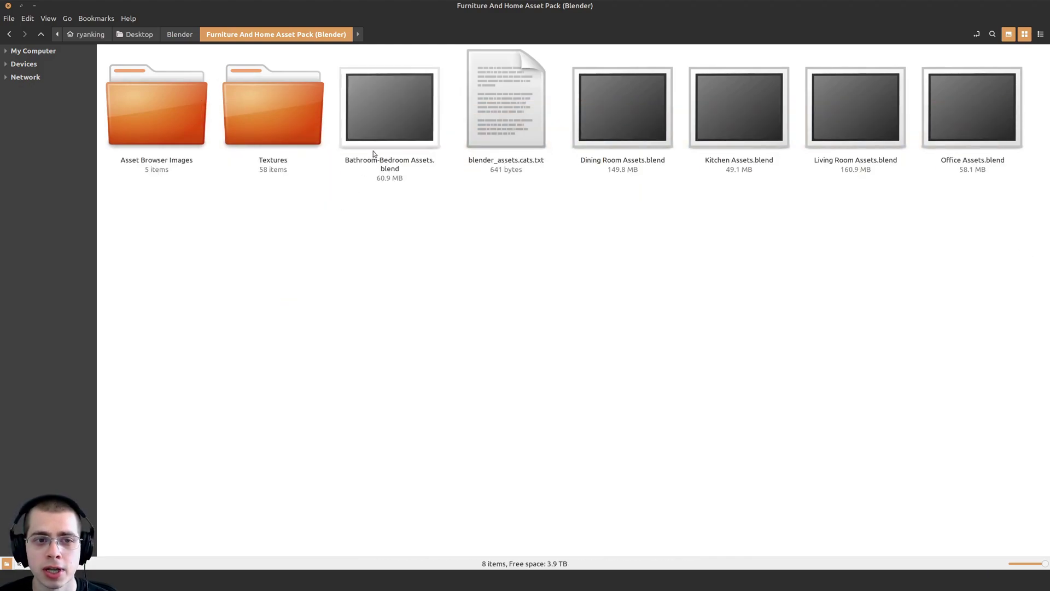
click(382, 143)
ctrl+click(634, 142)
ctrl+click(755, 140)
ctrl+click(854, 137)
ctrl+click(963, 135)
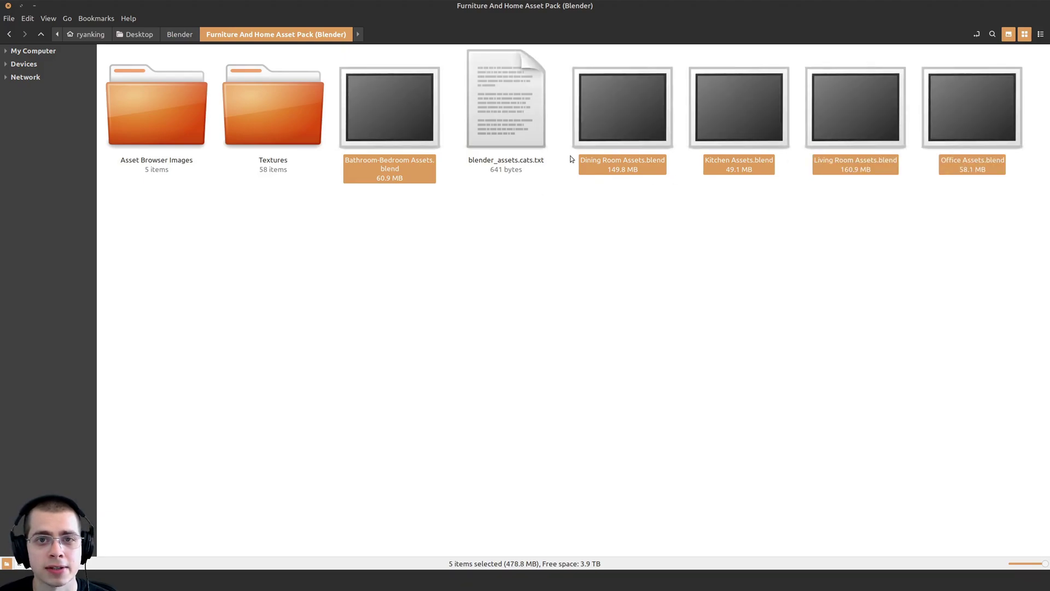
click(434, 182)
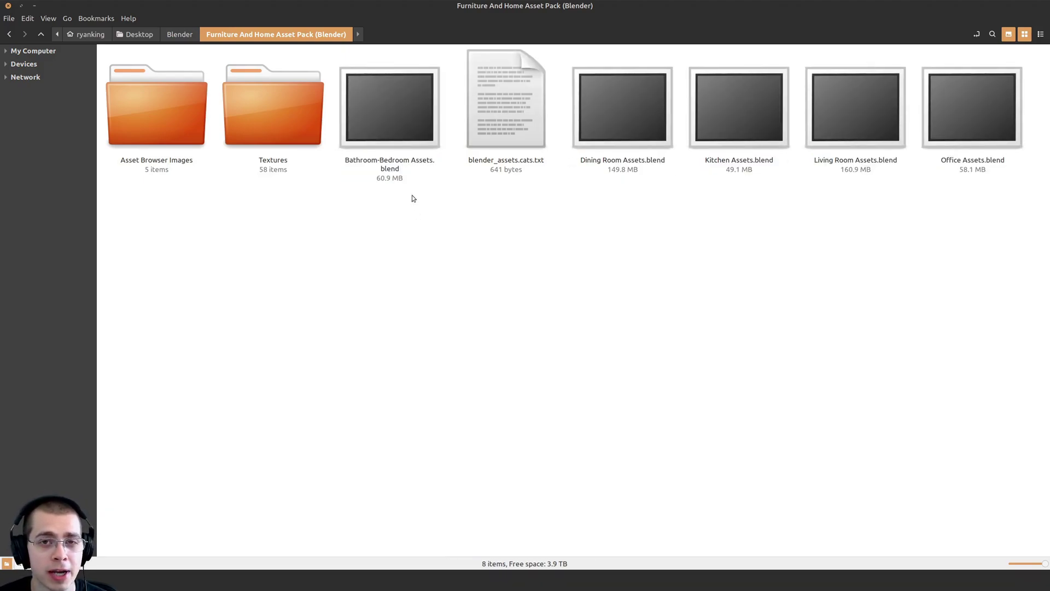
Reselect four room .blend files, then the blender_assets.cats.txt catalog file.
click(402, 139)
ctrl+click(629, 131)
ctrl+click(743, 131)
ctrl+click(834, 133)
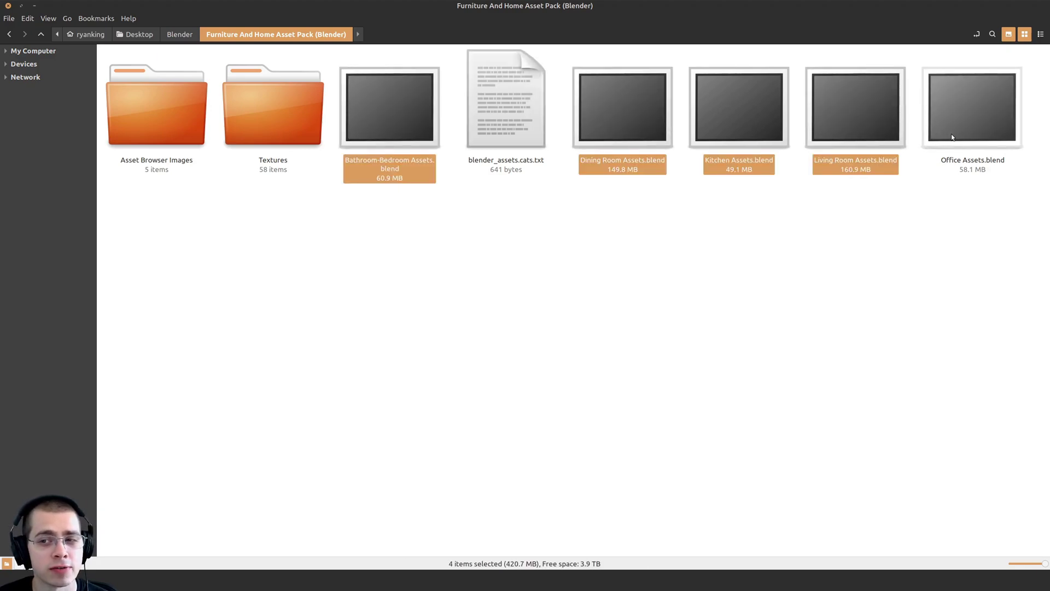
click(499, 154)
click(489, 168)
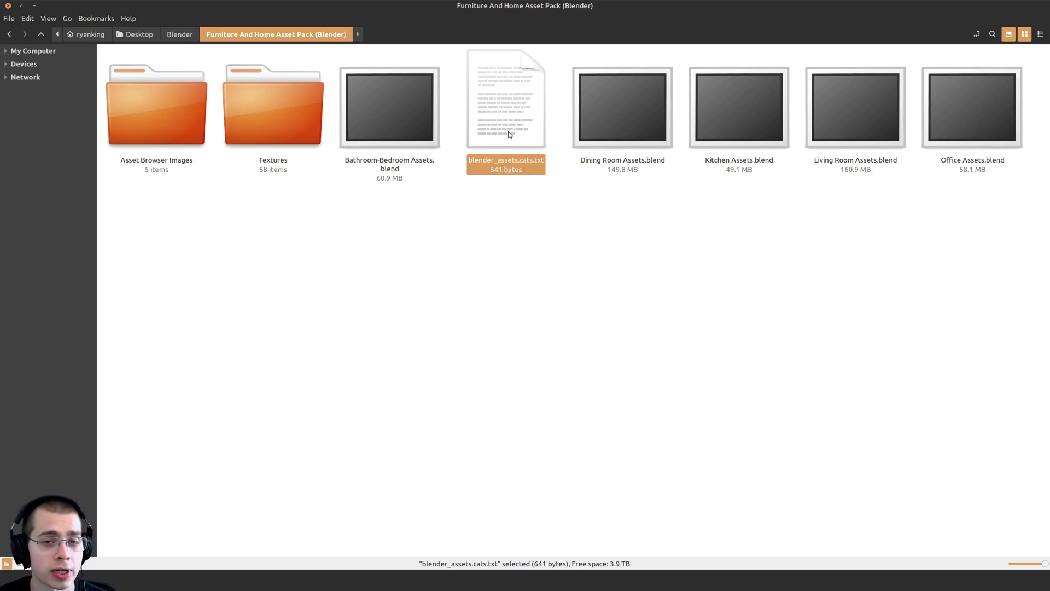
click(371, 211)
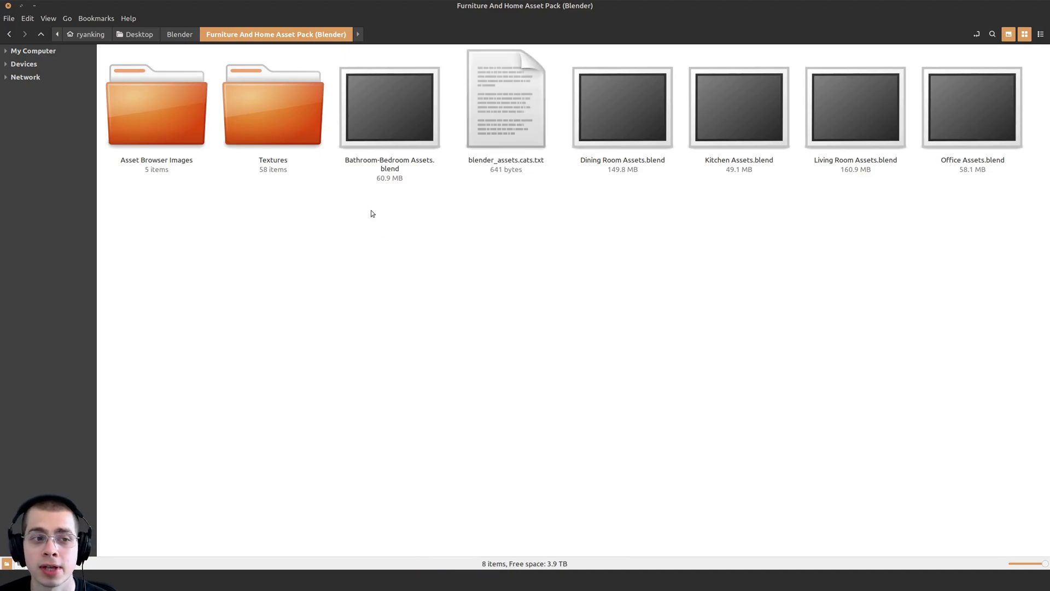
Look into Textures, then view Bathroom-Bedroom and Dining Room Assets renders with larger thumbnails.
double_click(271, 102)
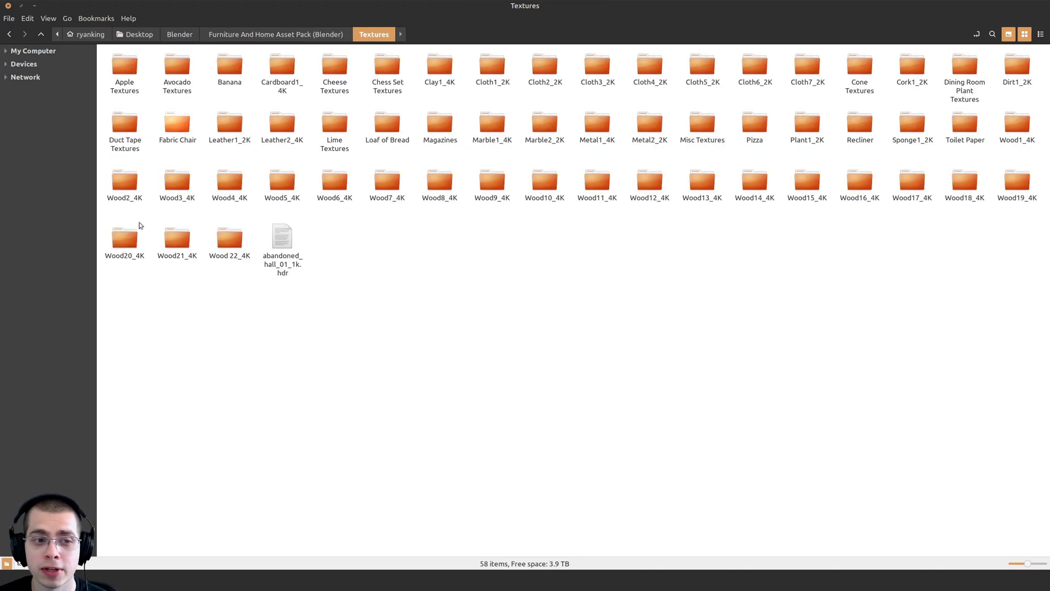
click(289, 30)
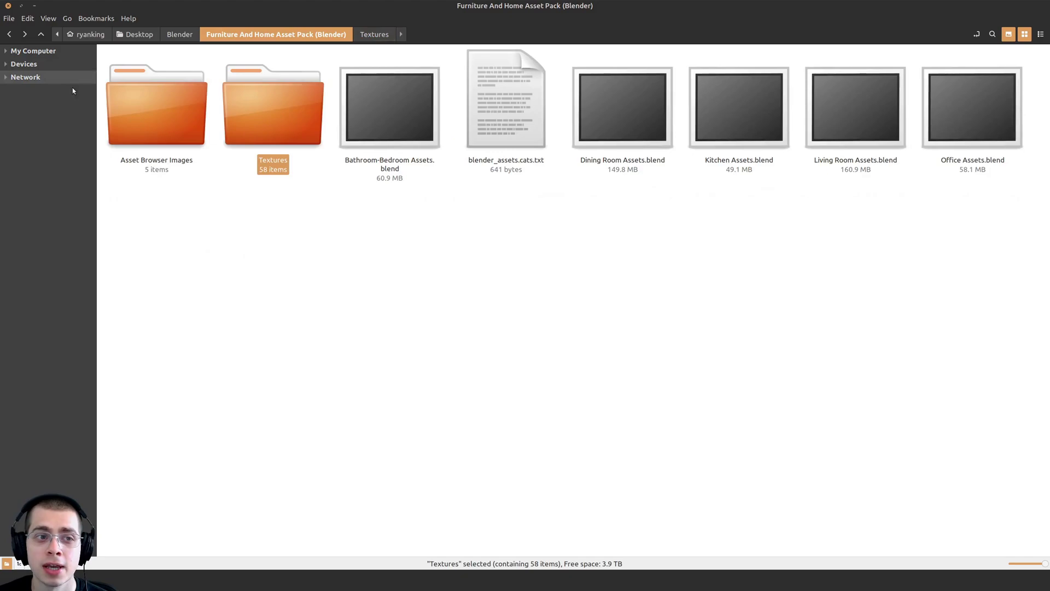
double_click(143, 111)
double_click(145, 113)
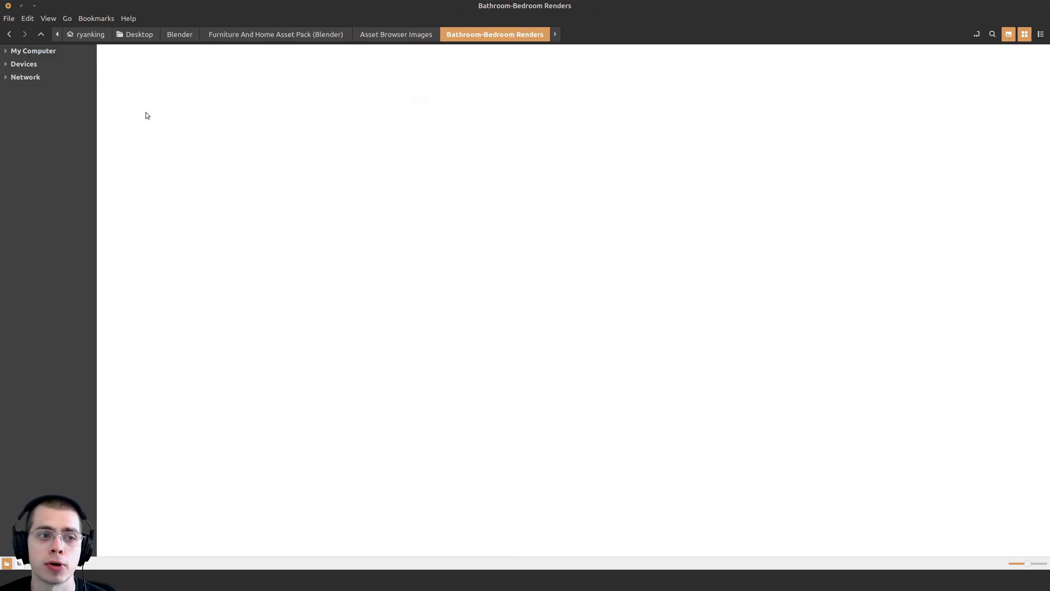
key(ctrl+plus)
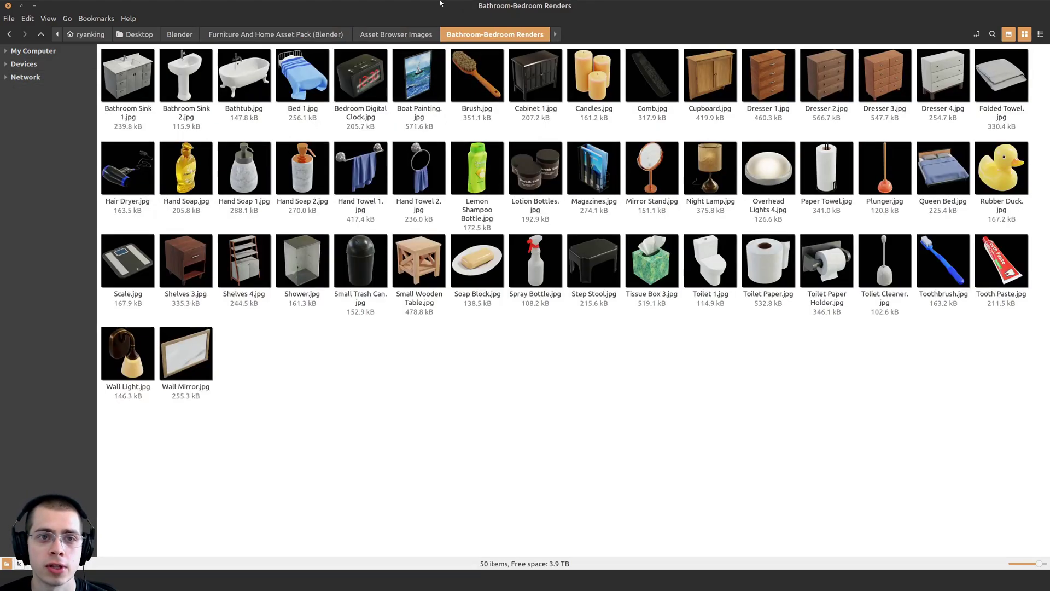
click(407, 36)
double_click(274, 87)
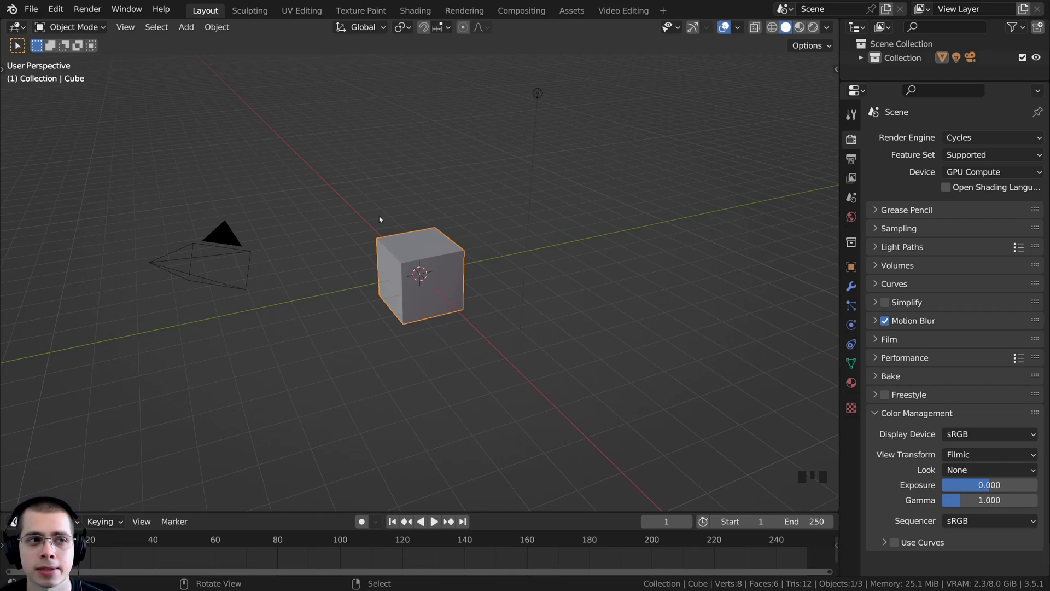
Open Preferences > File Paths and inspect the 3d Models, Textures and Ultimate Procedural Materials libraries.
click(55, 10)
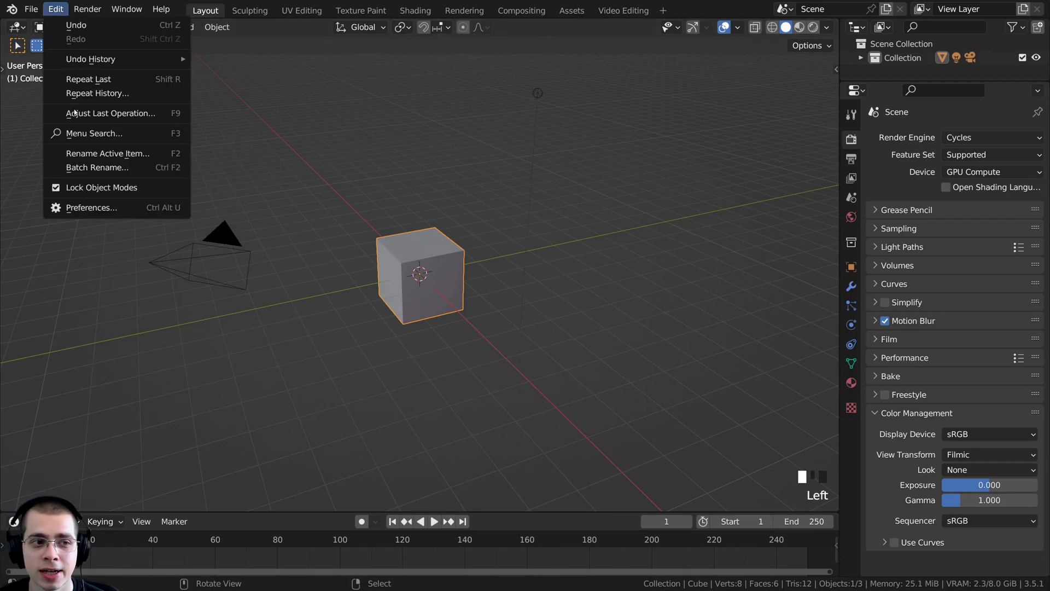
click(98, 210)
click(326, 325)
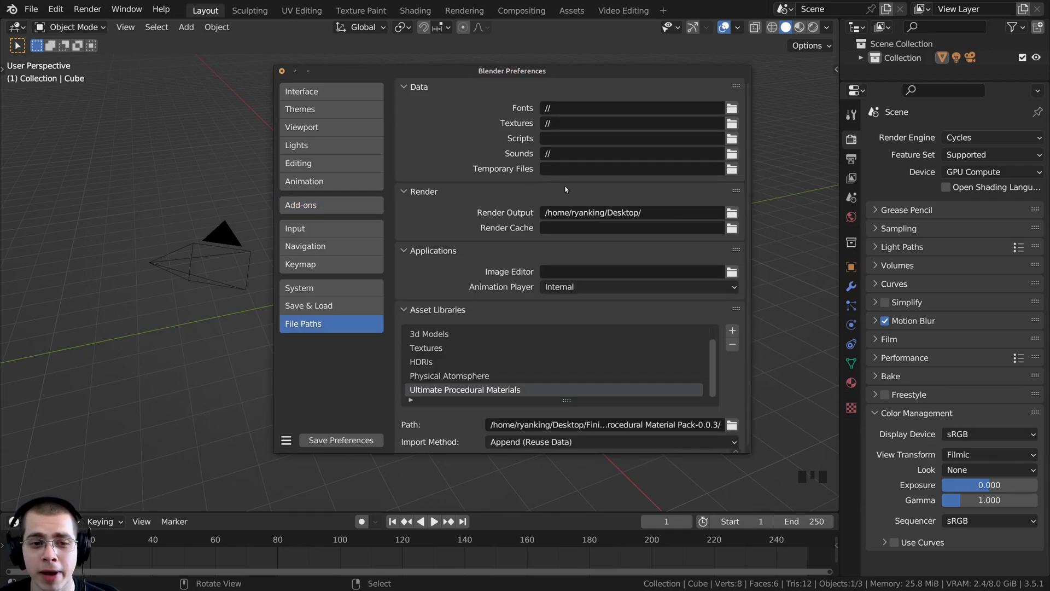
click(366, 215)
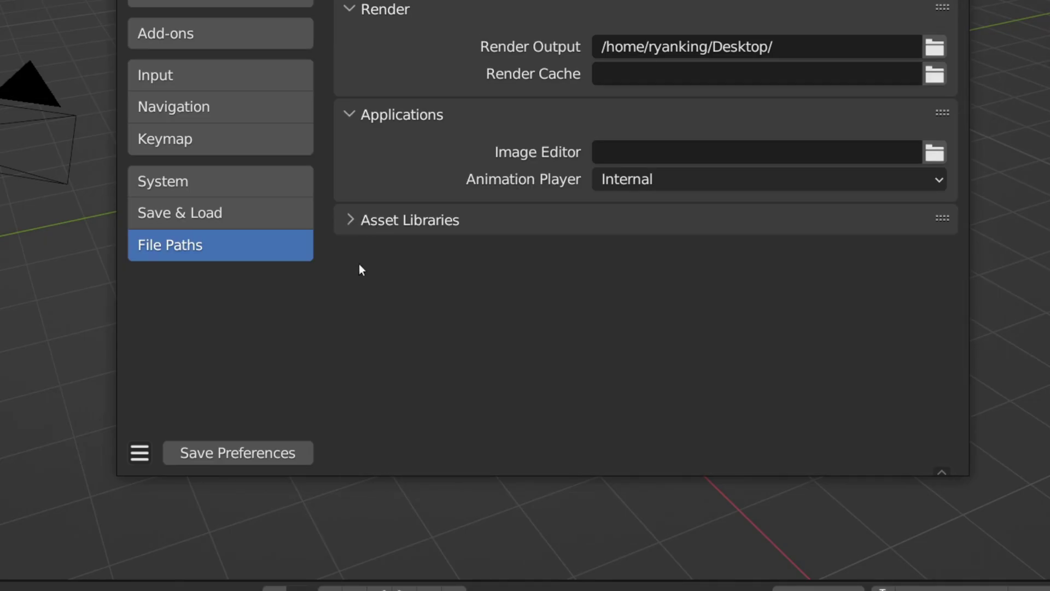
click(356, 221)
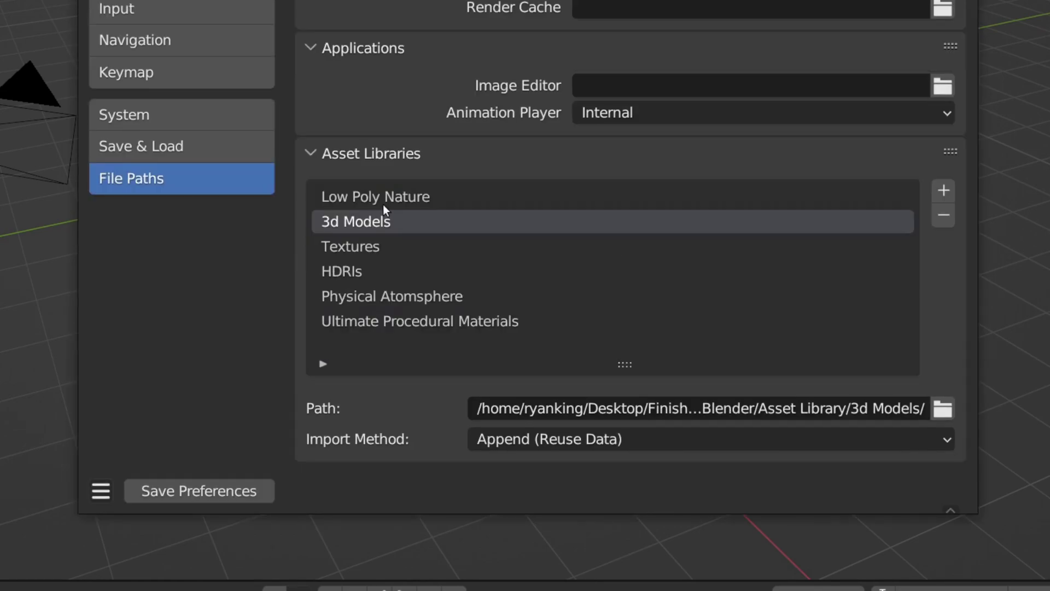
click(382, 207)
click(374, 247)
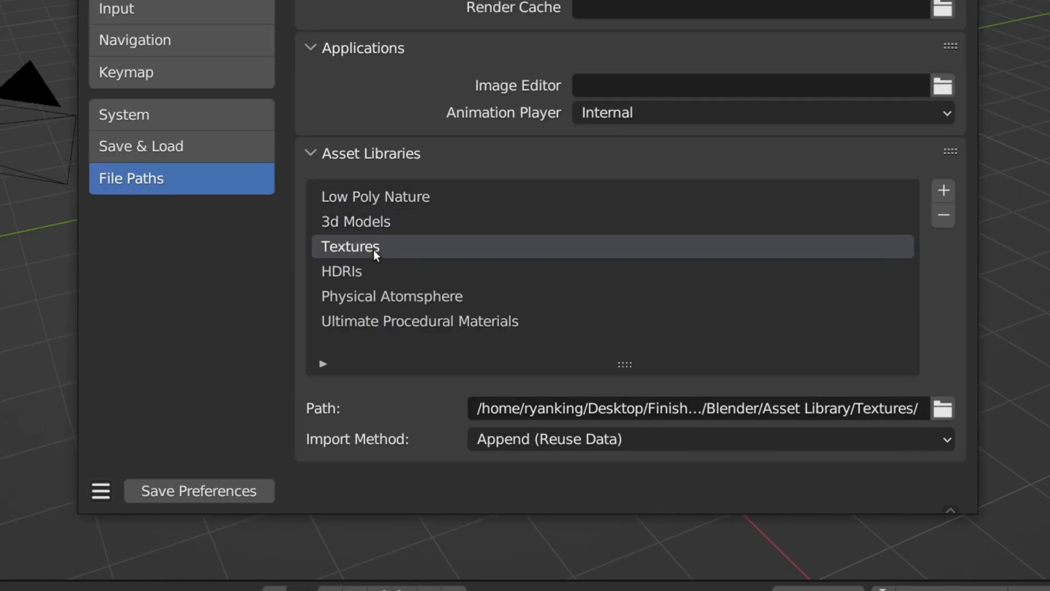
click(345, 323)
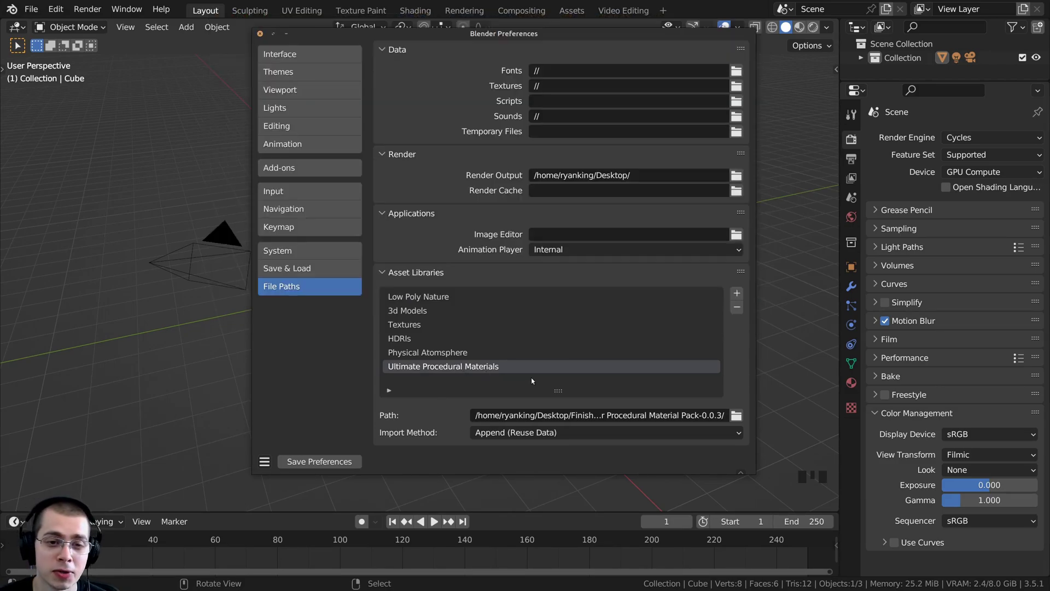
Add the Furniture And Home Asset Pack (Blender) folder as a new asset library.
click(737, 294)
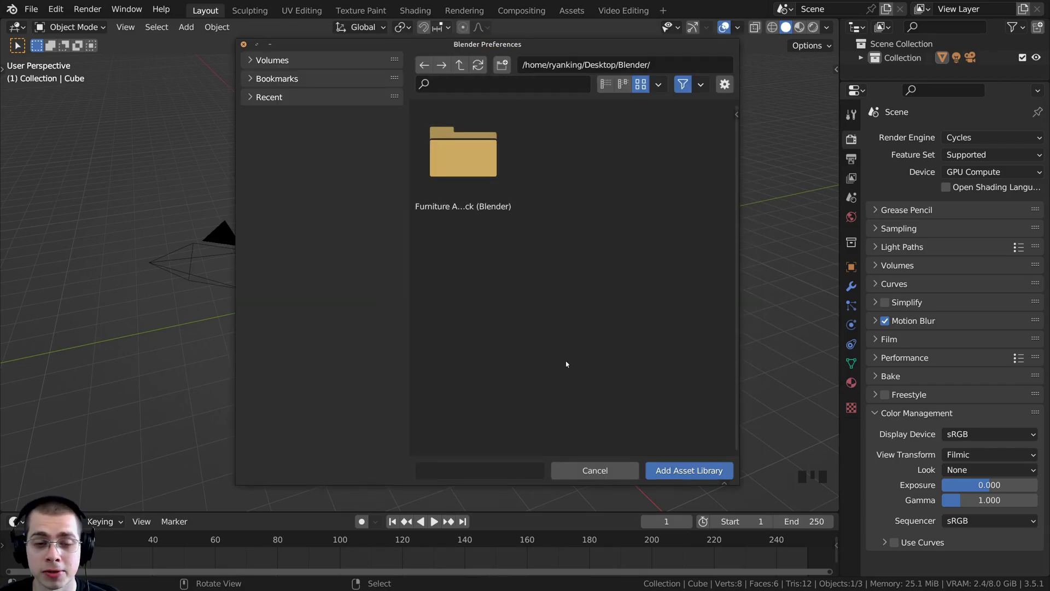
click(479, 178)
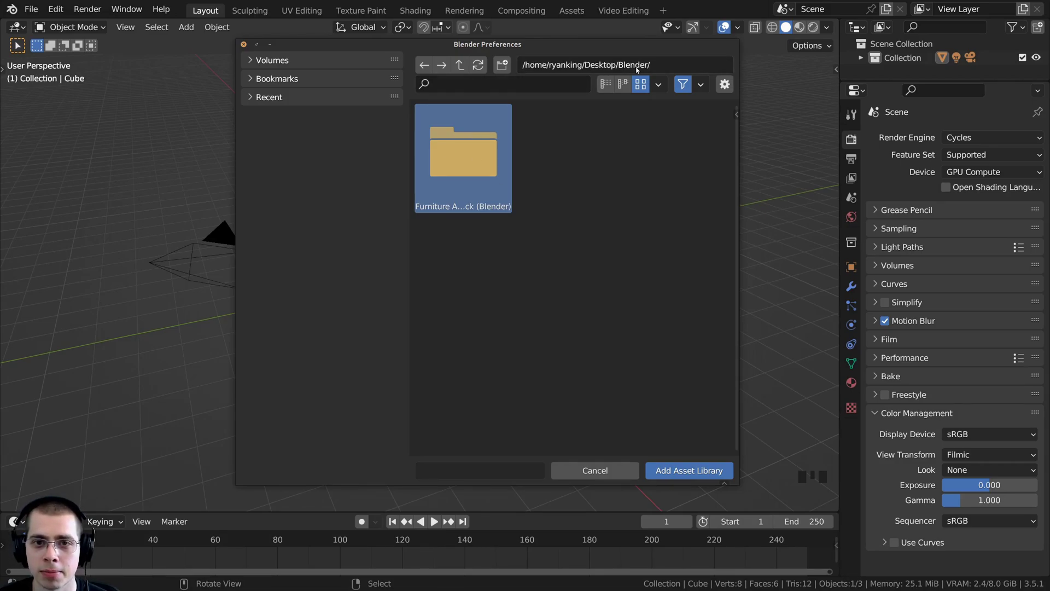
double_click(461, 167)
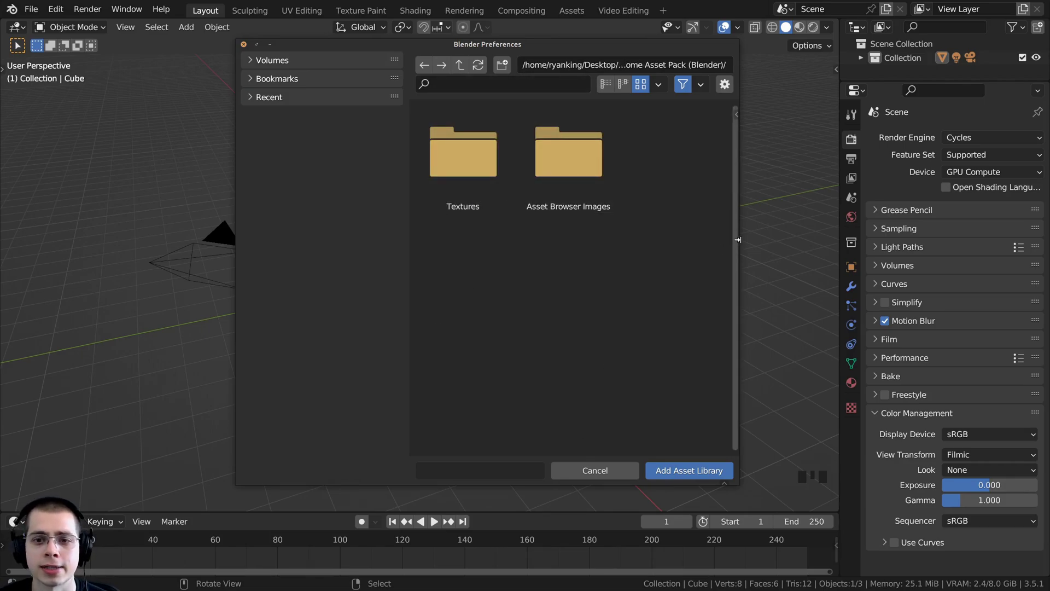
drag(740, 251, 829, 251)
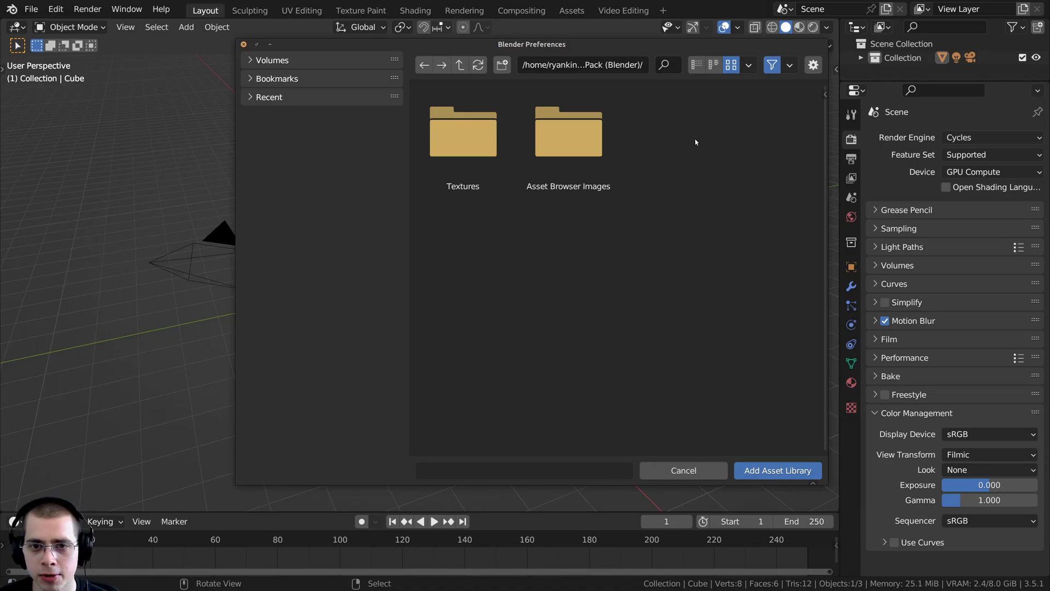
click(778, 471)
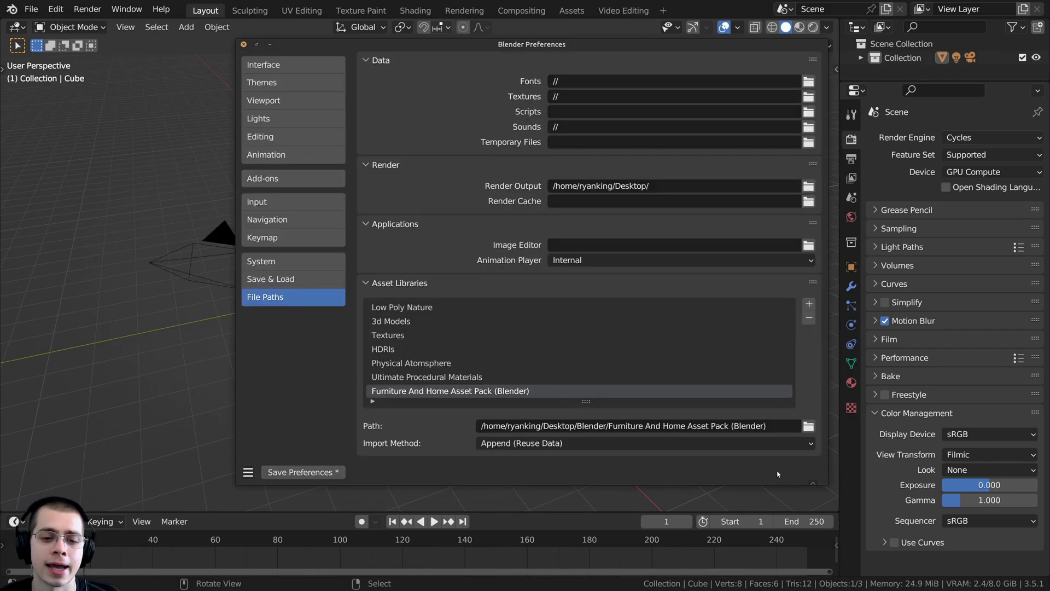
Keep the new library's default name and close the Preferences window.
double_click(449, 392)
drag(523, 391, 372, 392)
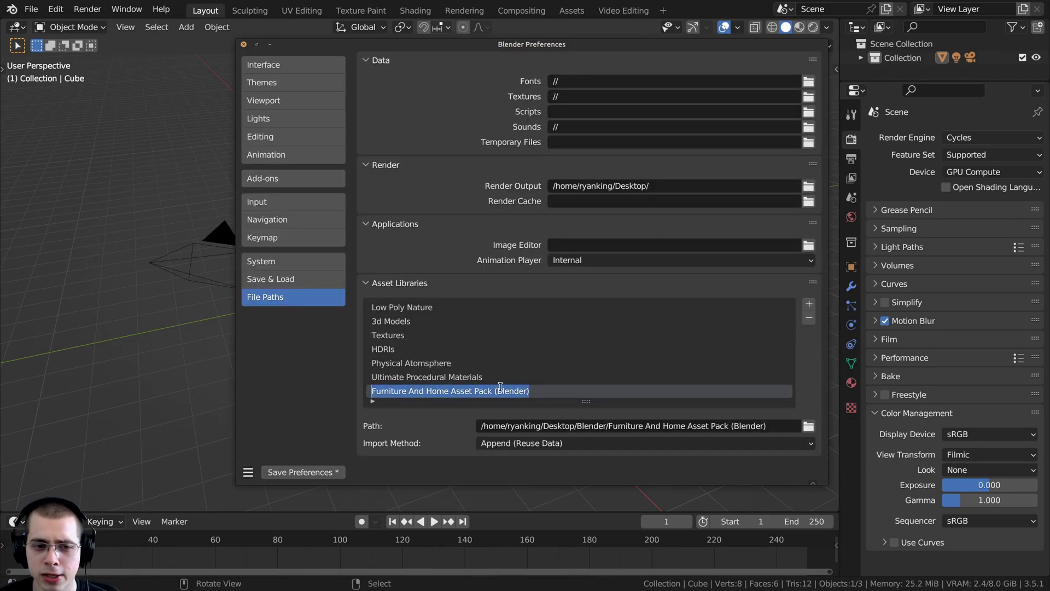
key(End)
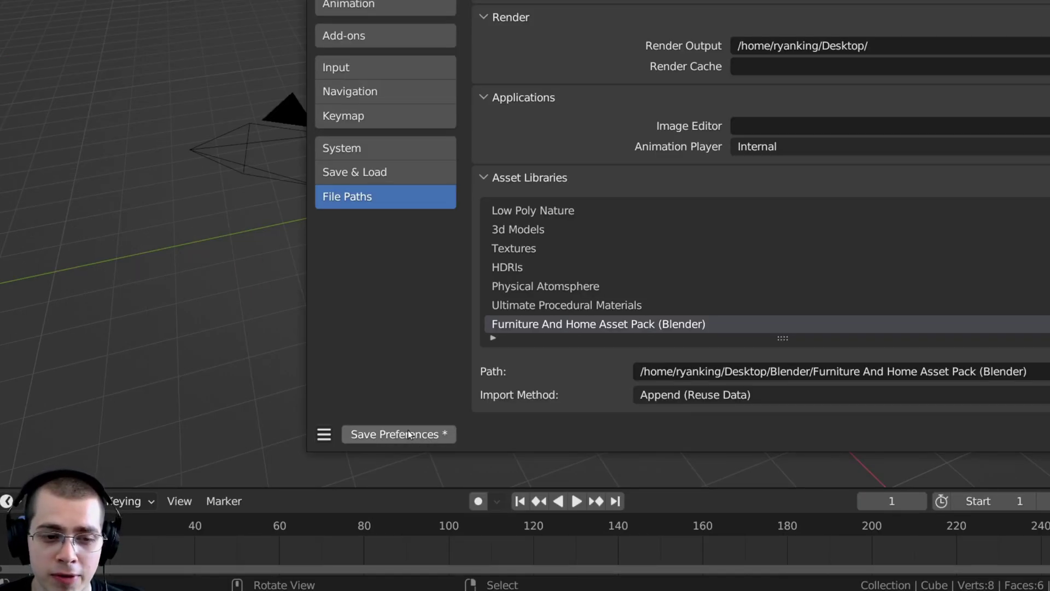
click(324, 434)
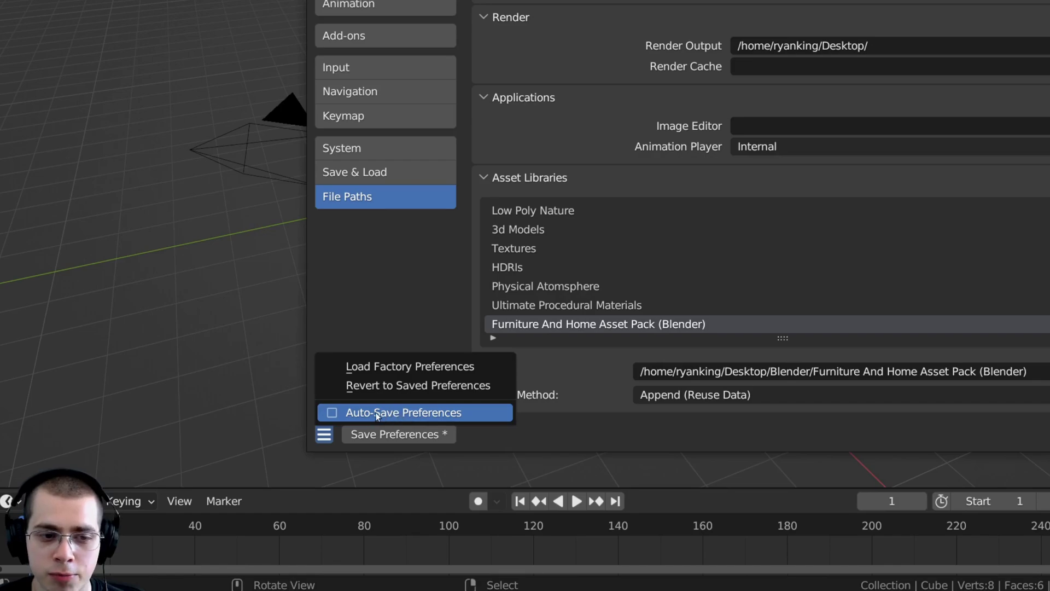
click(323, 435)
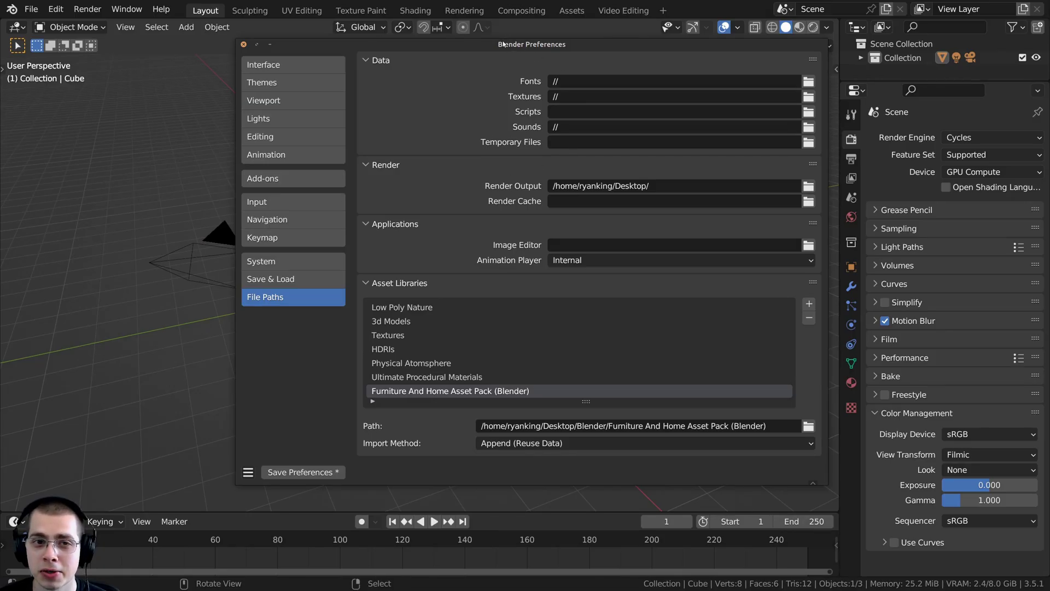
drag(503, 44, 477, 49)
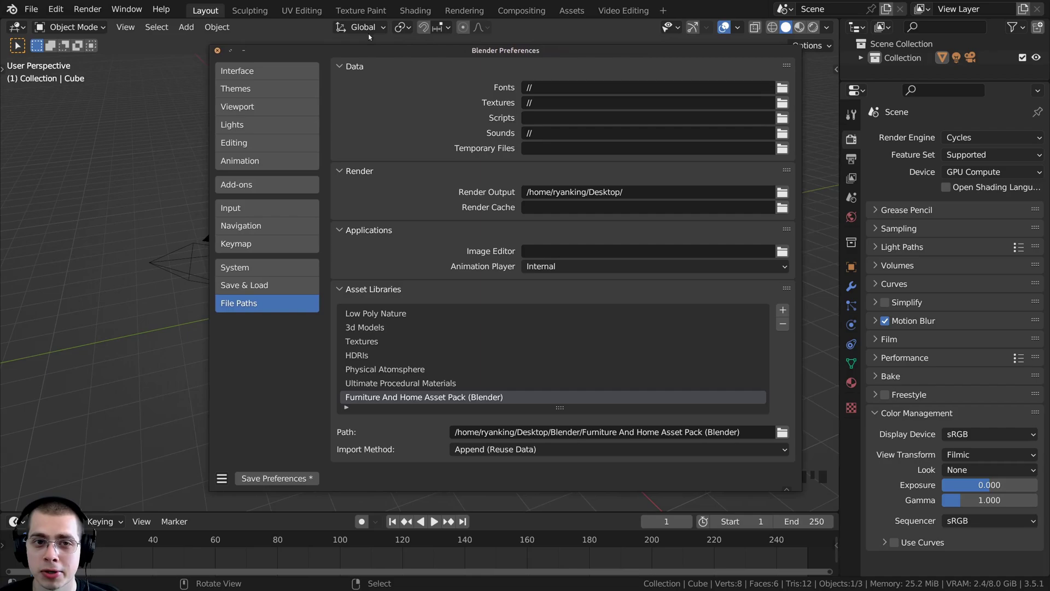
click(218, 51)
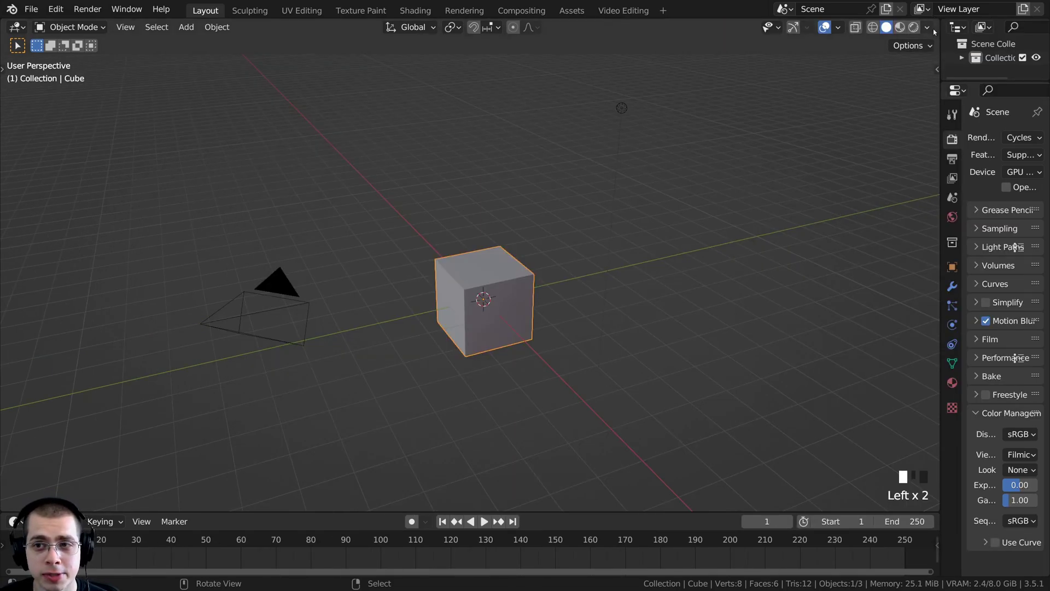
Split the 3D view and turn the right half into an Asset Browser.
drag(937, 22, 464, 68)
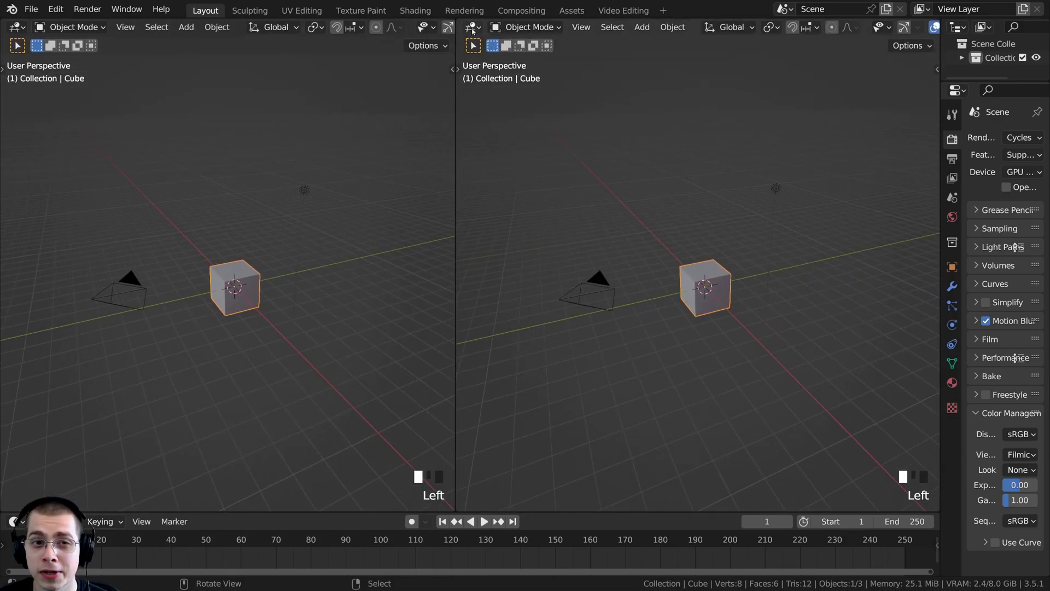
click(472, 27)
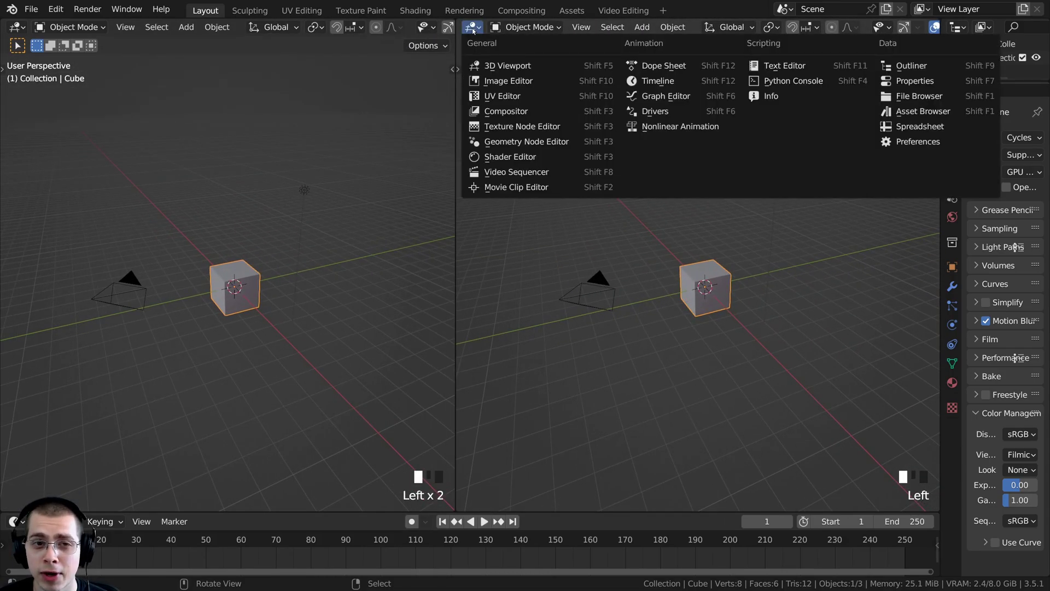
click(923, 112)
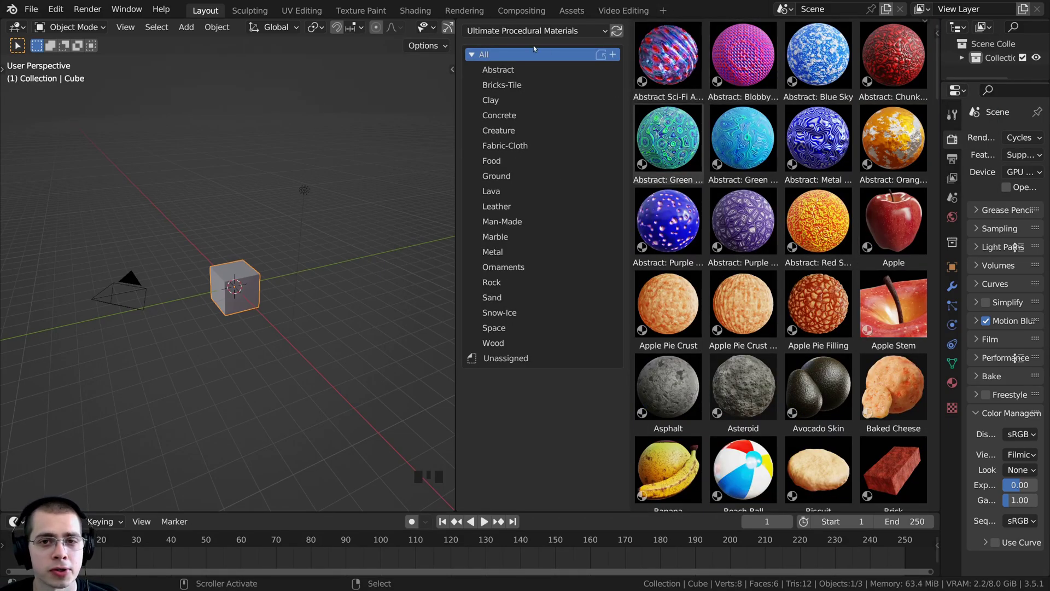
scroll(815, 268, down, 6)
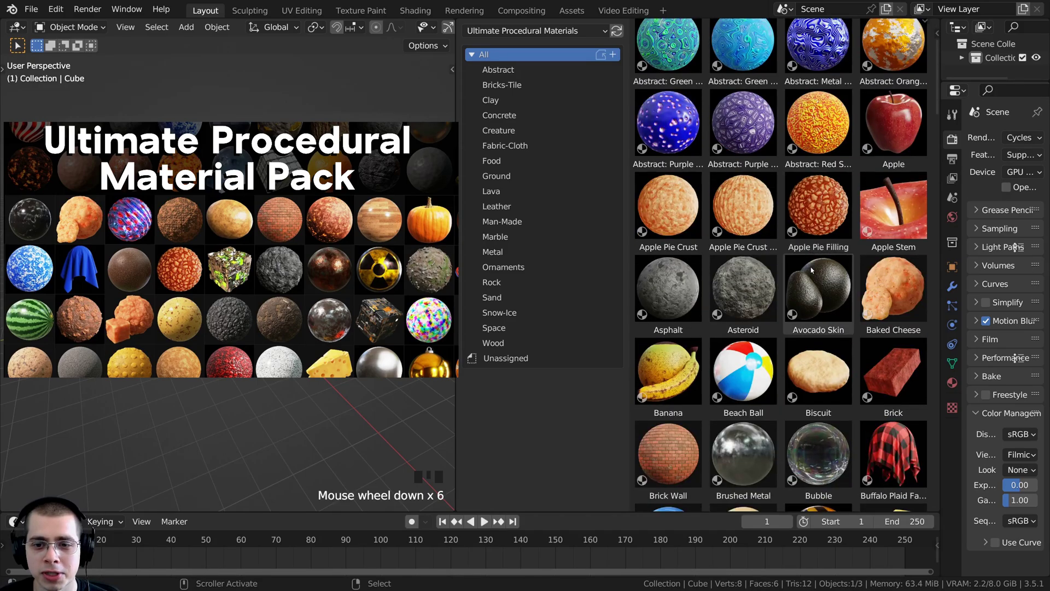
scroll(815, 268, up, 9)
scroll(815, 268, up, 8)
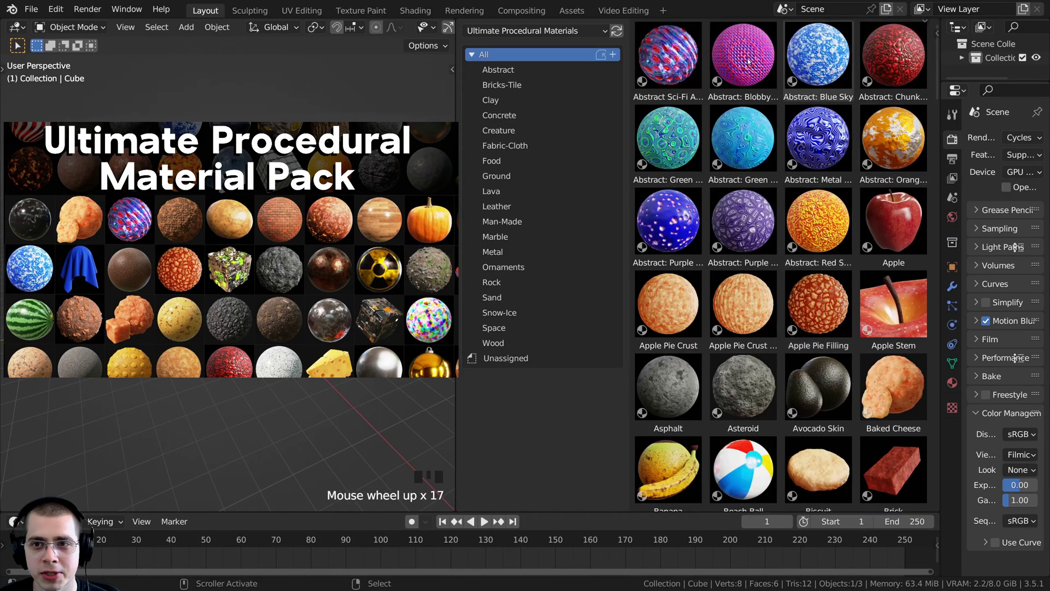
Pick the Furniture And Home Asset Pack (Blender) library and reveal the header options.
click(500, 31)
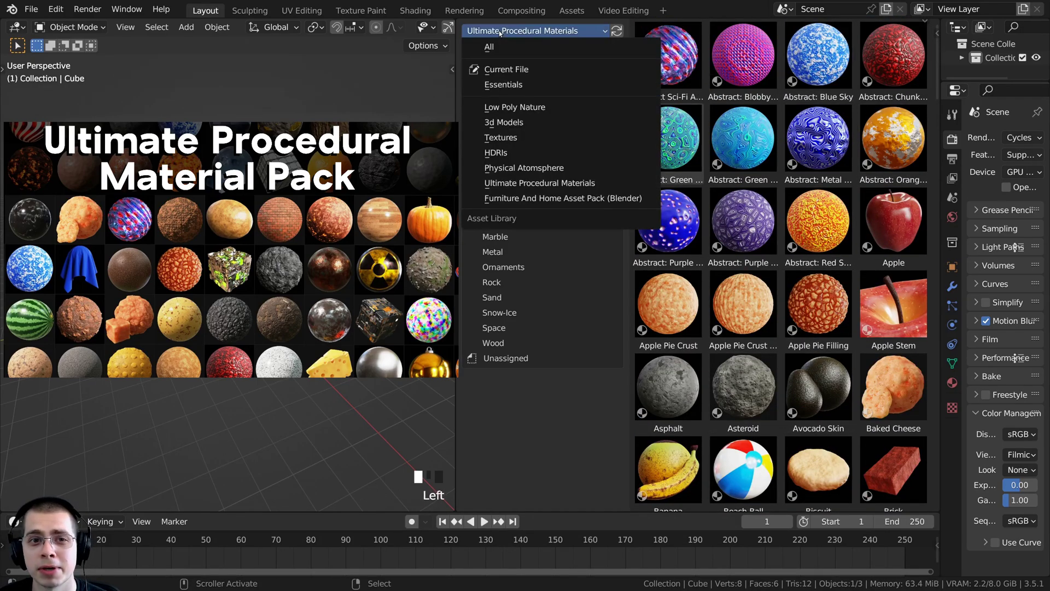
click(578, 201)
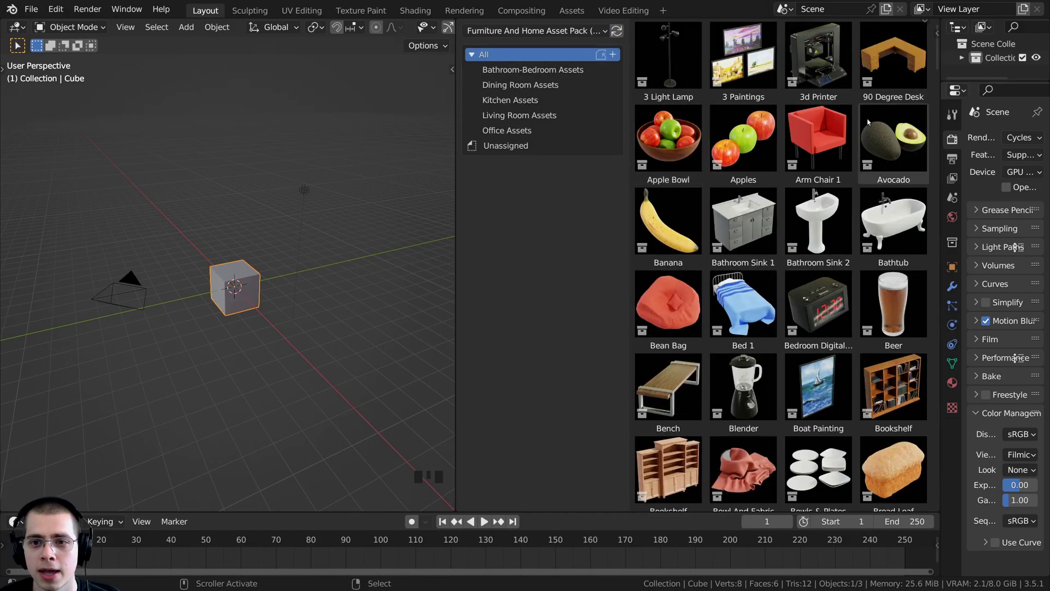
scroll(868, 122, down, 10)
scroll(886, 82, up, 20)
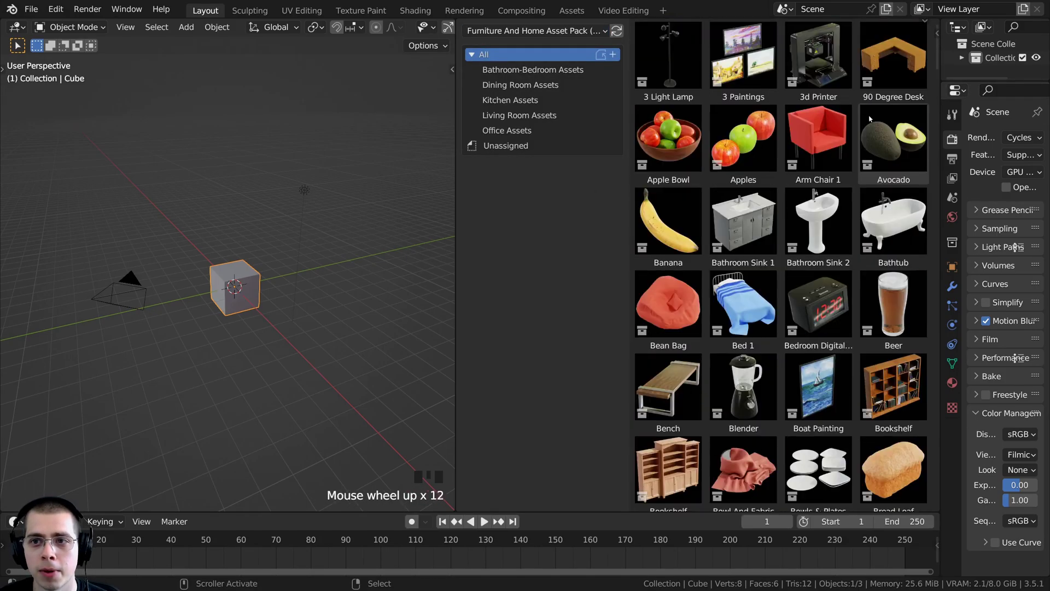
click(925, 21)
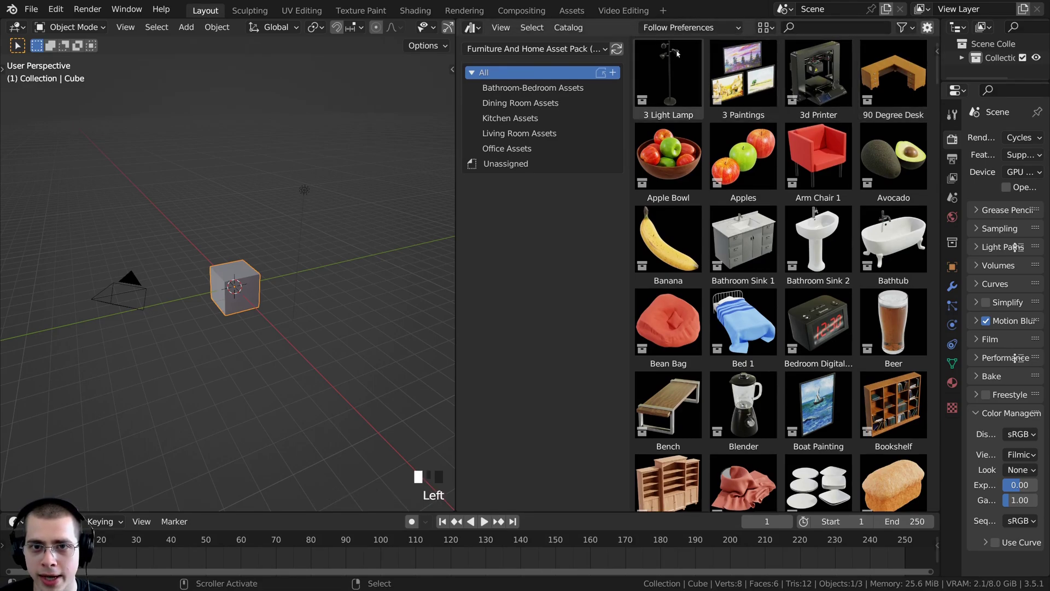
Widen the asset browser and set its thumbnail size to Tiny.
drag(456, 83, 405, 83)
click(765, 27)
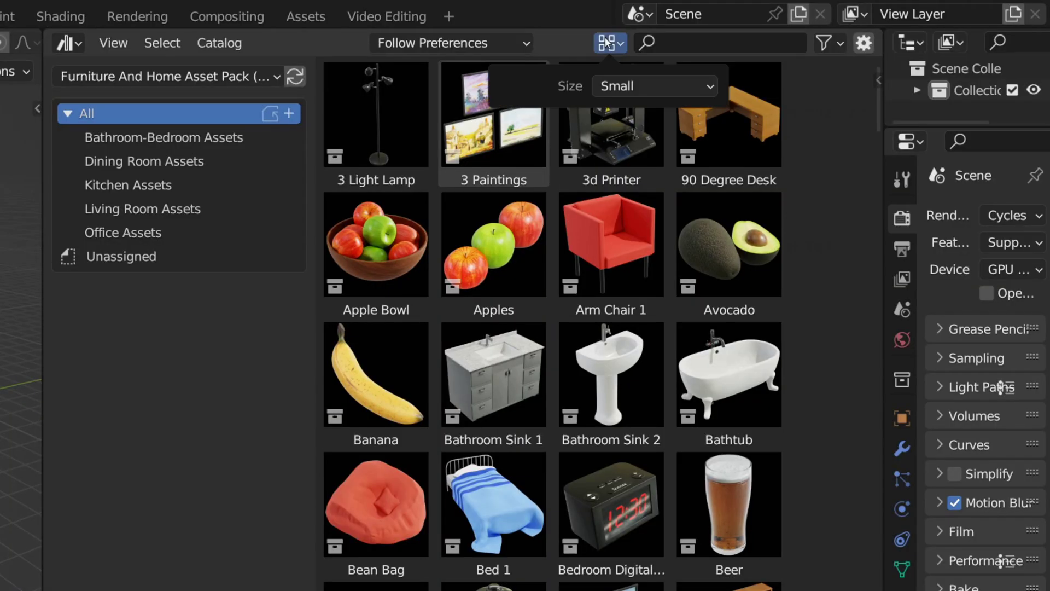
click(622, 89)
click(621, 112)
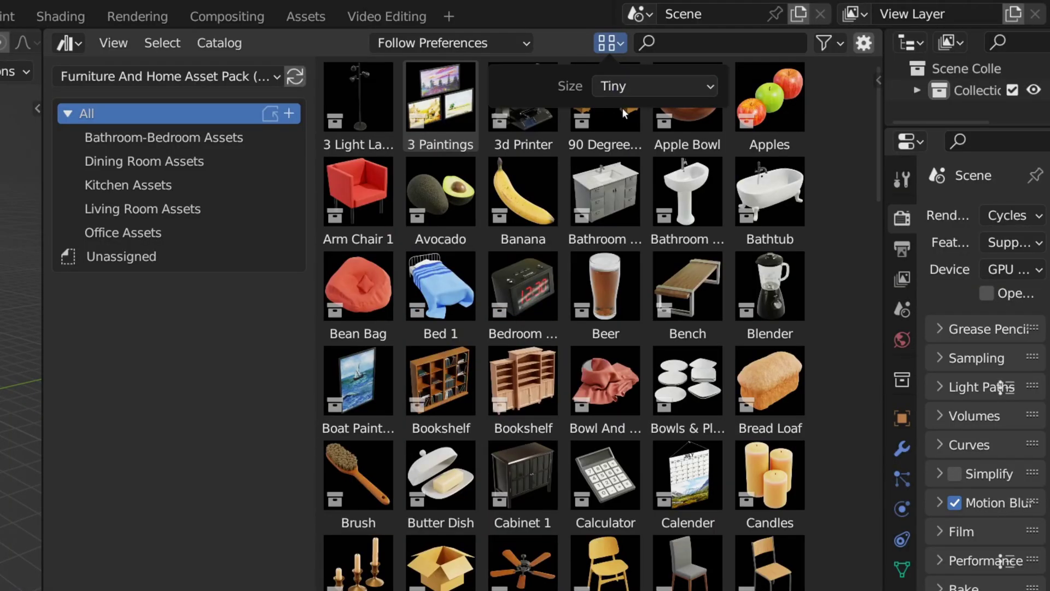
drag(17, 343, 10, 343)
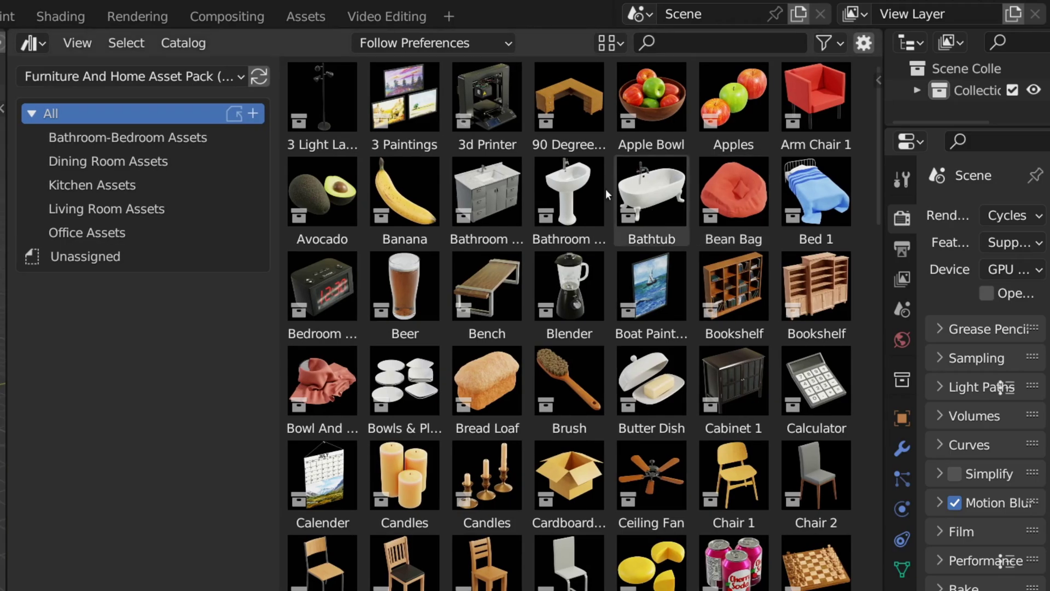
scroll(574, 328, down, 2)
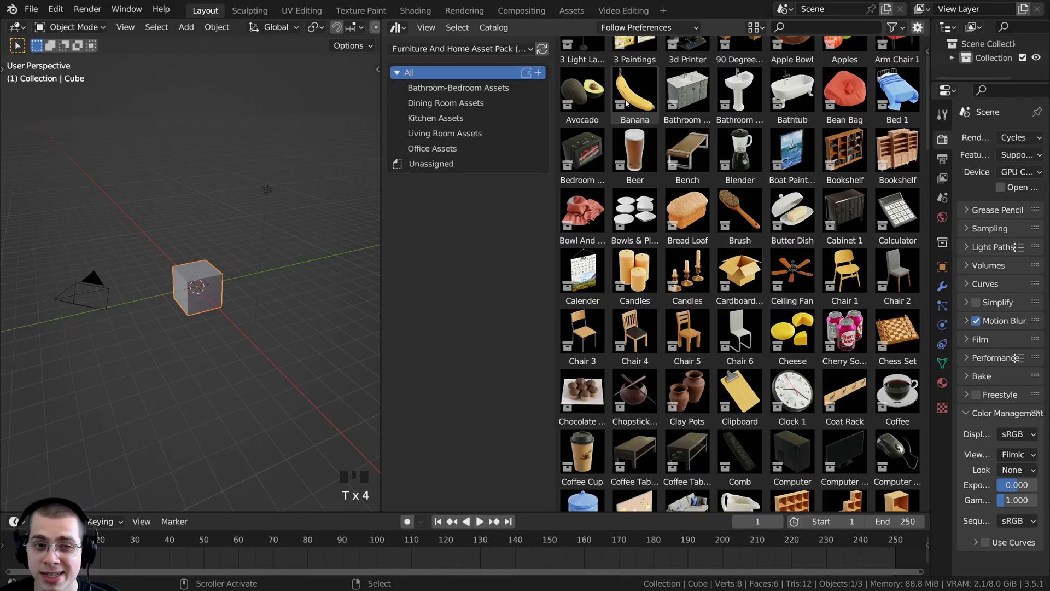
key(t)
key(t)
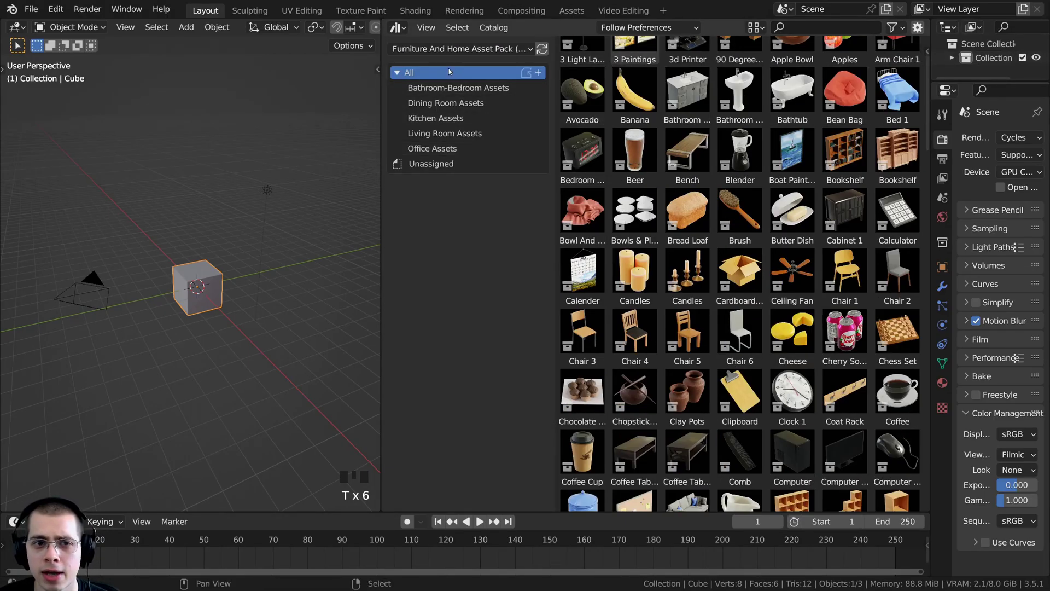
mouse_move(925, 96)
mouse_down()
mouse_move(919, 306)
mouse_move(912, 82)
mouse_up()
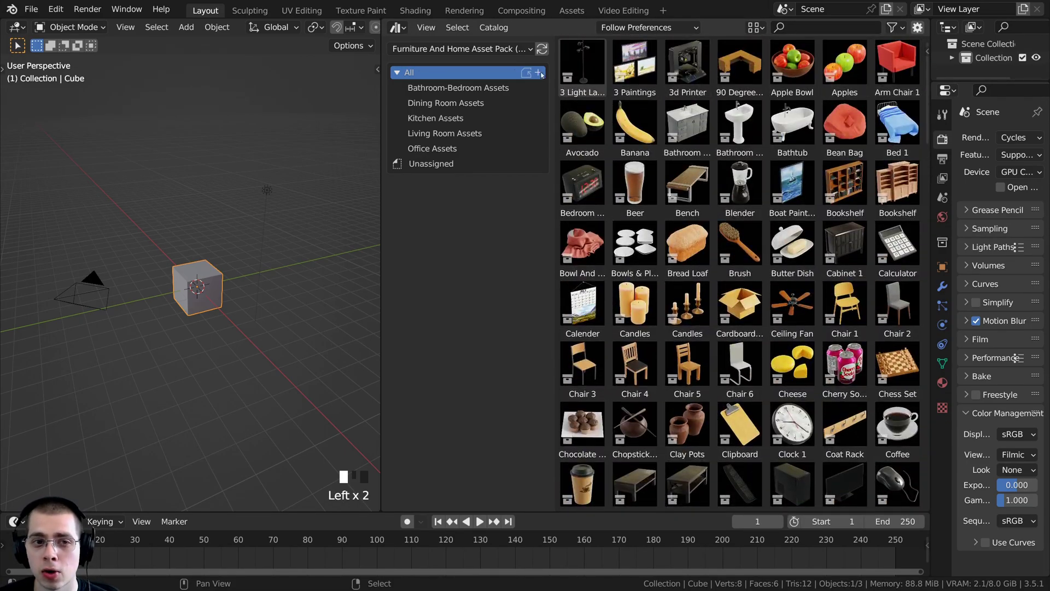
Browse the Bathroom-Bedroom, Dining Room, Kitchen, Living Room and Office catalogs, then return to All.
click(438, 89)
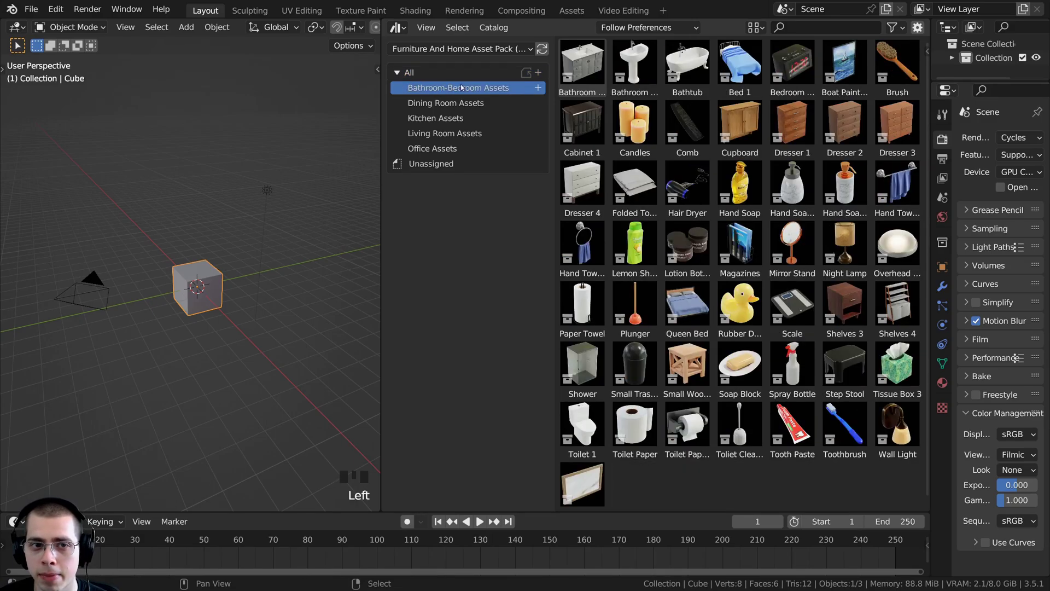
click(437, 104)
click(443, 123)
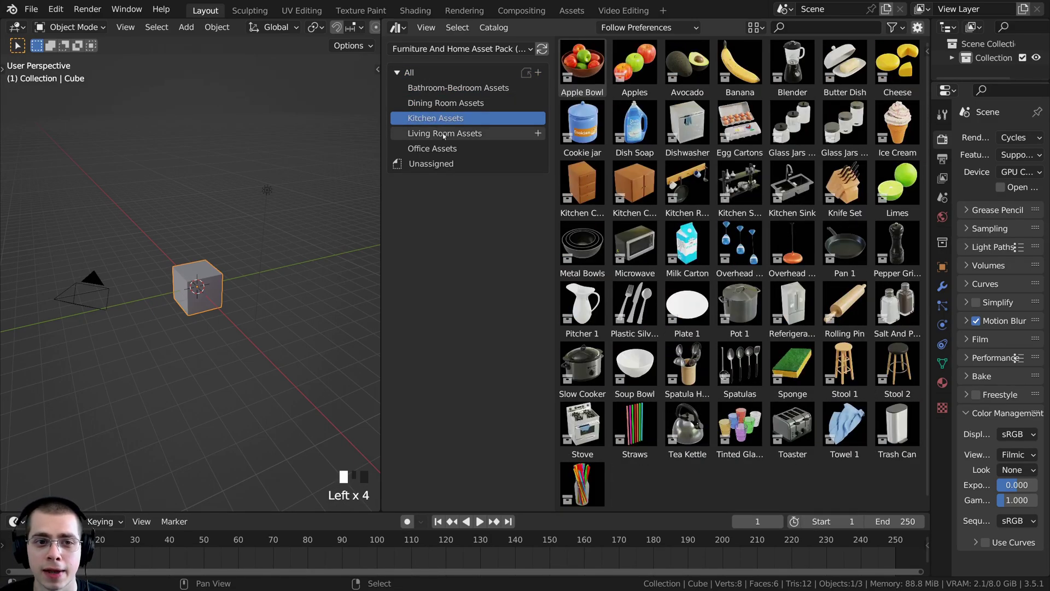
click(444, 134)
click(435, 149)
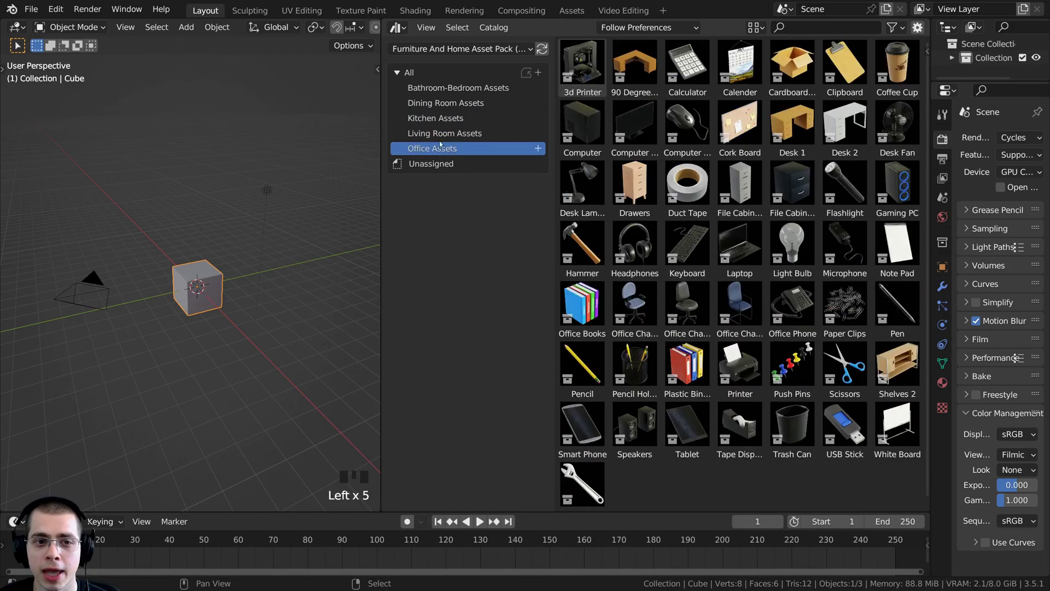
click(431, 74)
scroll(738, 273, down, 1)
drag(928, 96, 901, 18)
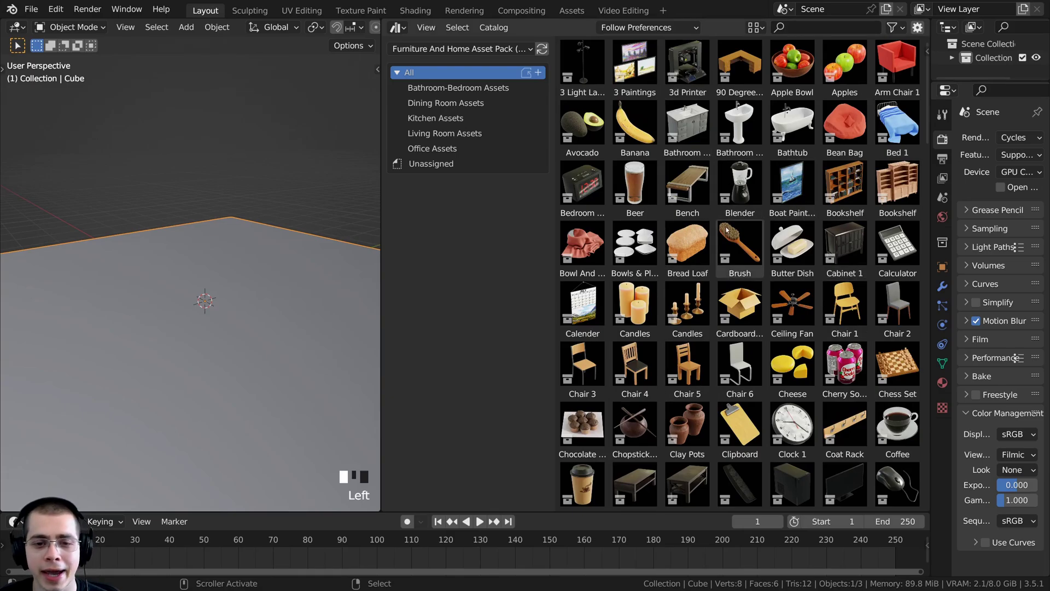
Place Bathroom Sink 1 into the scene and orbit in for a closer view.
click(869, 123)
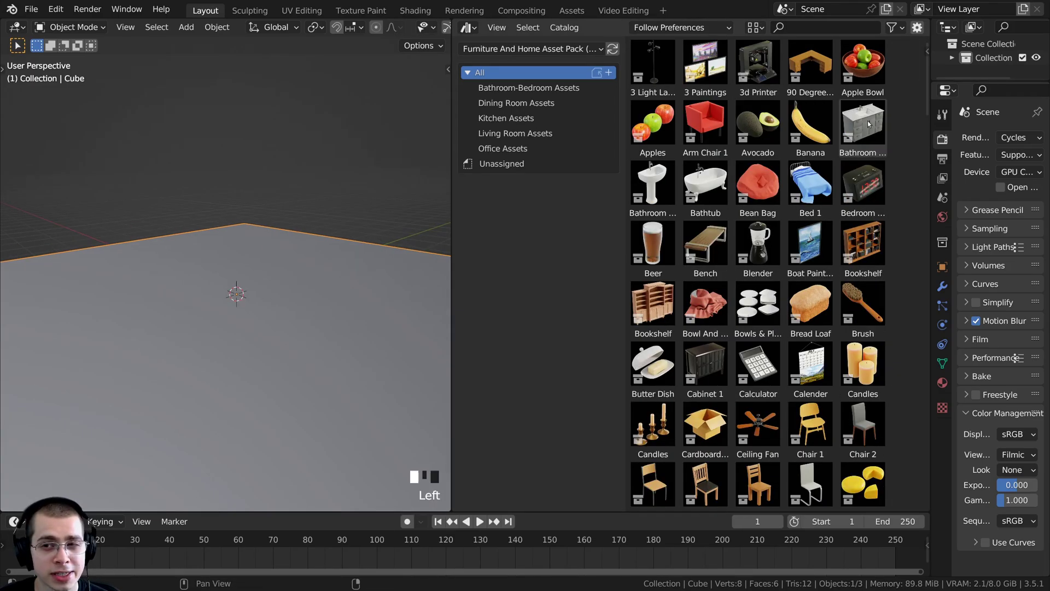
drag(866, 121, 273, 288)
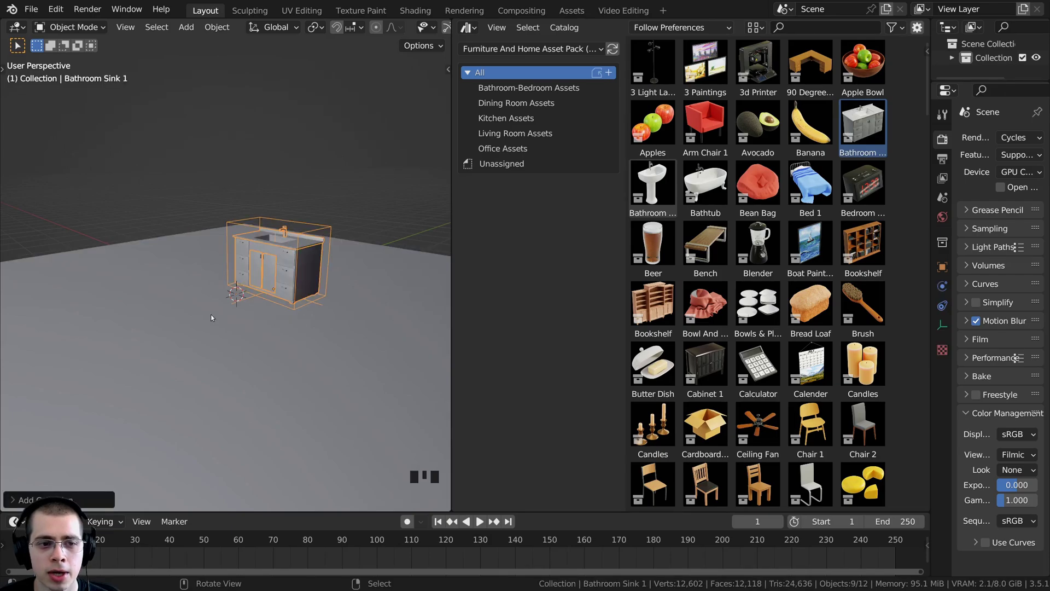
middle_drag(211, 318, 289, 254)
scroll(295, 335, up, 6)
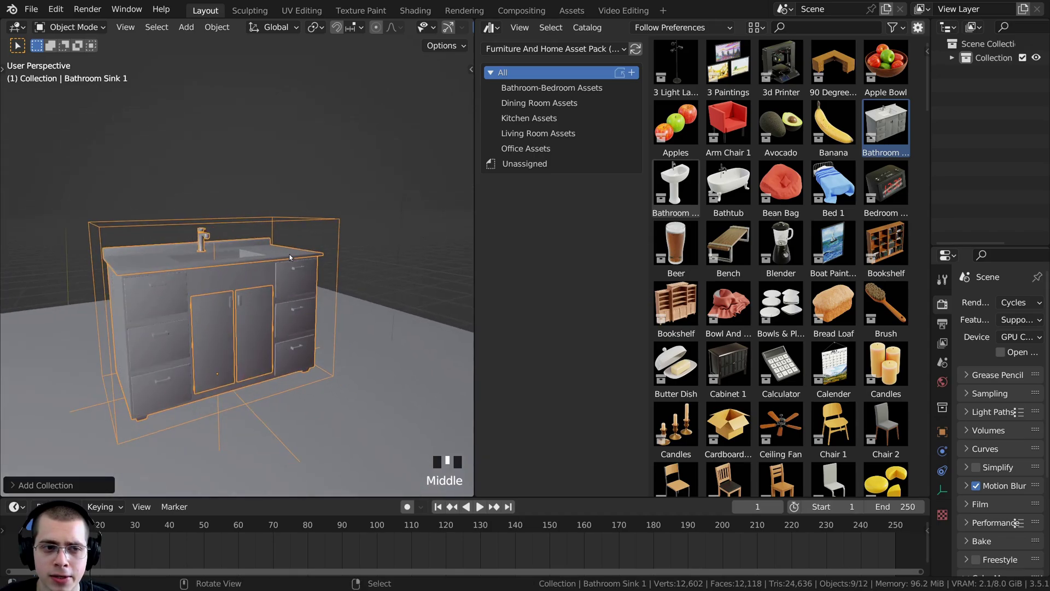
scroll(290, 254, up, 3)
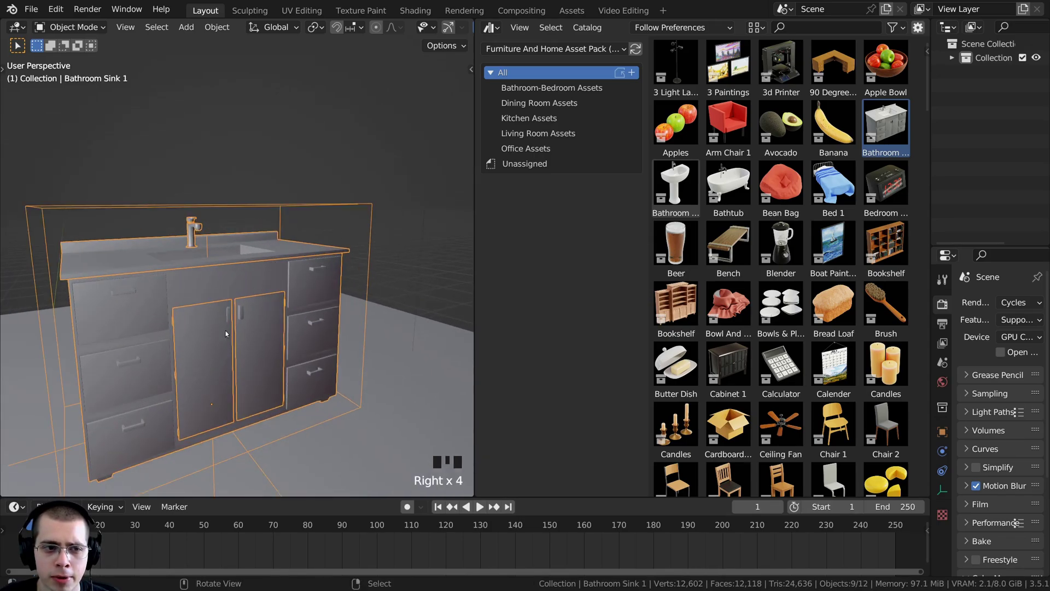
middle_drag(225, 334, 255, 275)
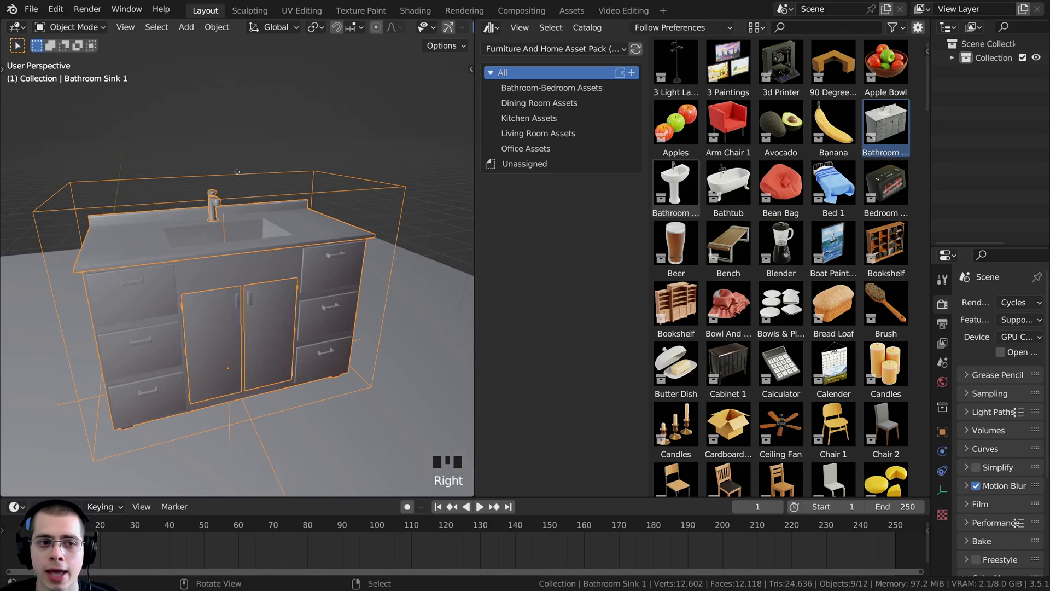
shift+middle_drag(304, 283, 273, 216)
Nudge the sink slightly right with G, then undo its placement.
key(g)
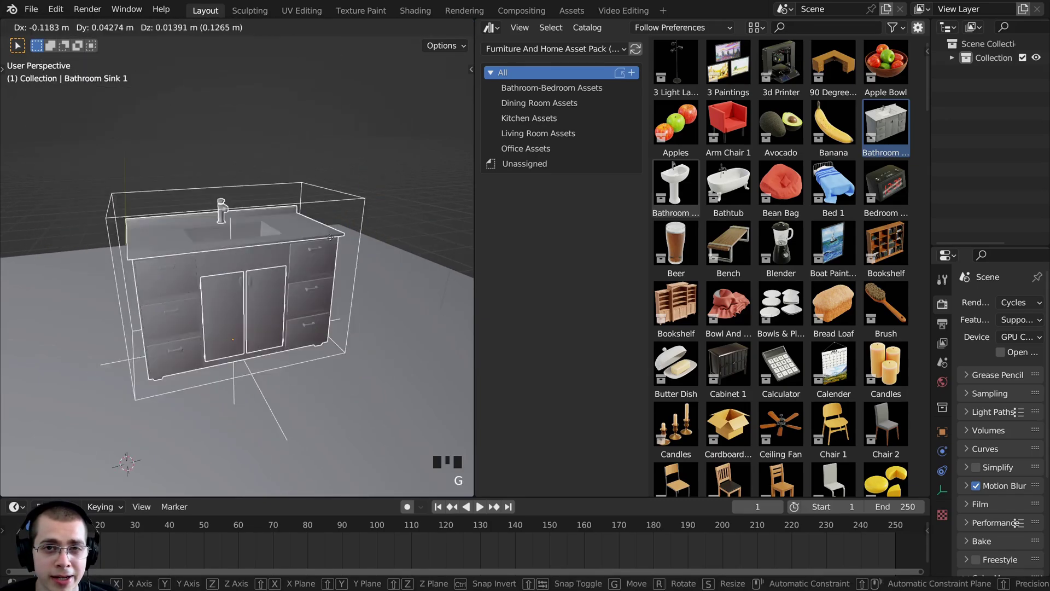
click(331, 237)
key(g)
click(330, 222)
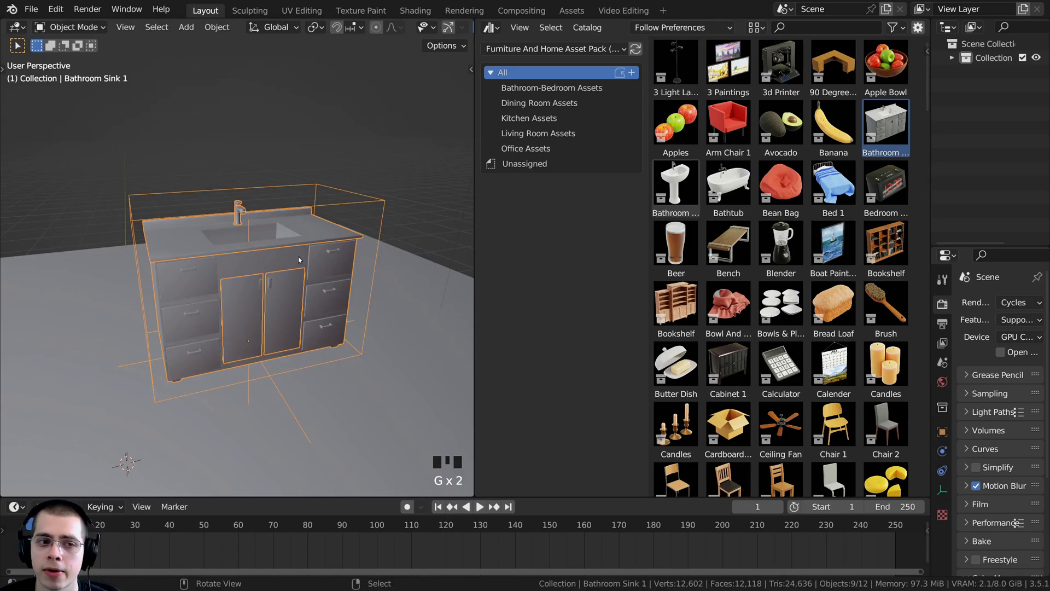
middle_drag(314, 245, 287, 247)
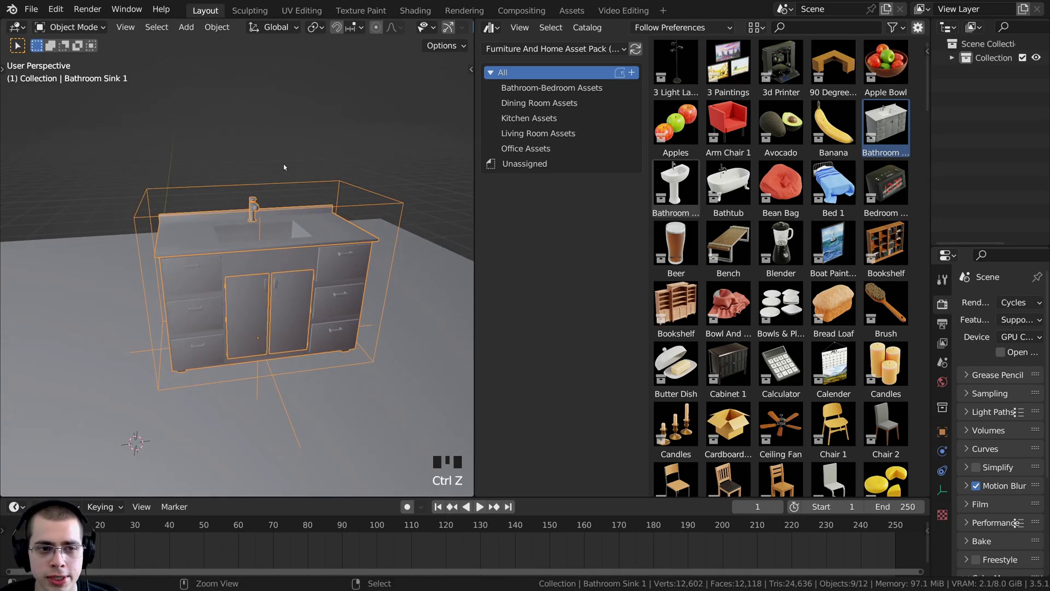
middle_drag(284, 166, 273, 170)
key(ctrl+z)
key(ctrl+z)
Add Bathroom Sink 1 again with Instance unchecked in the Add Collection panel.
drag(886, 123, 272, 296)
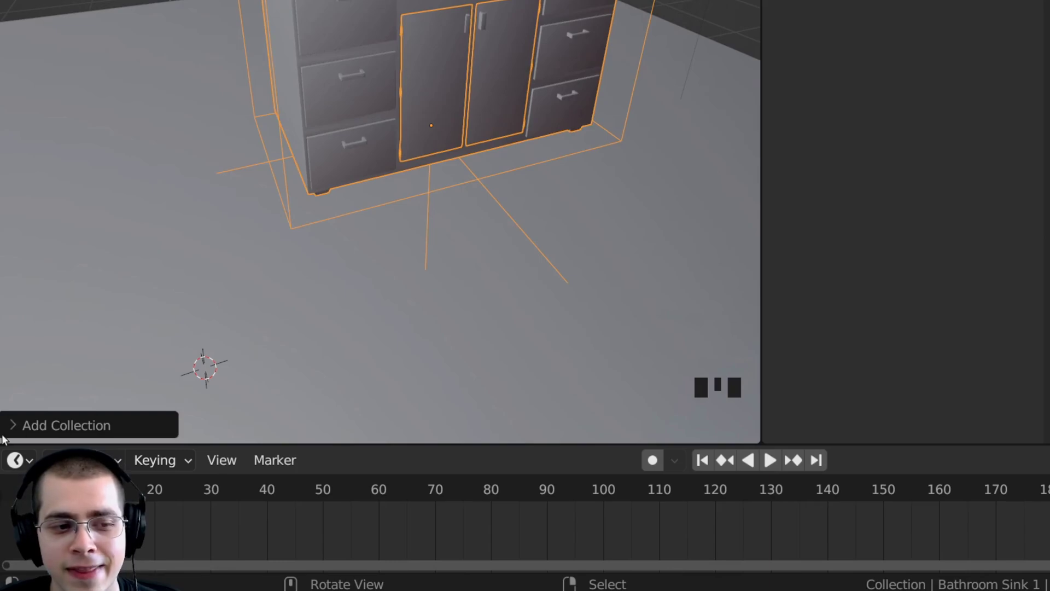
click(22, 424)
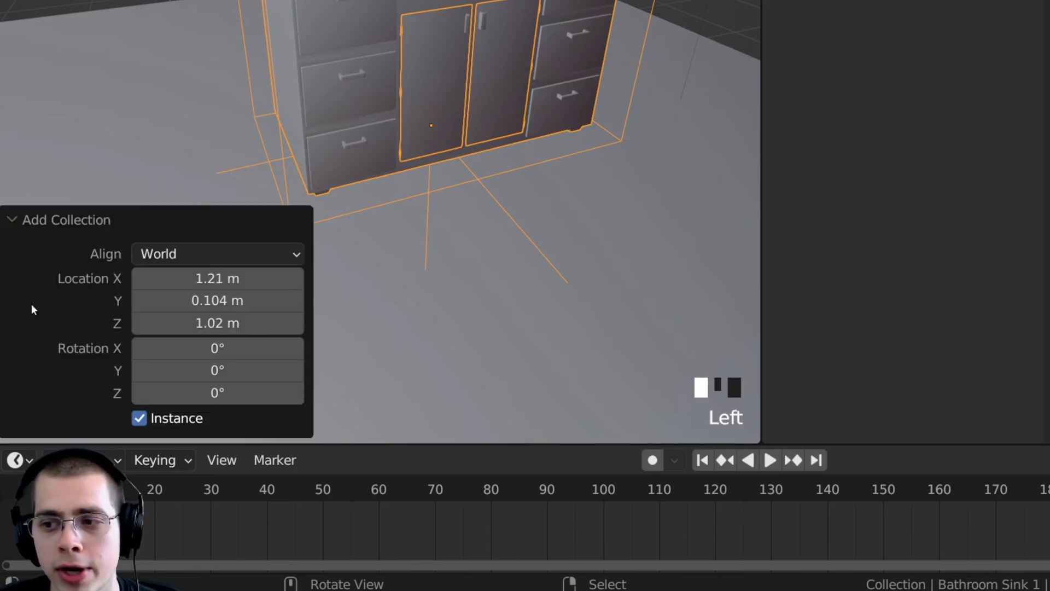
click(139, 418)
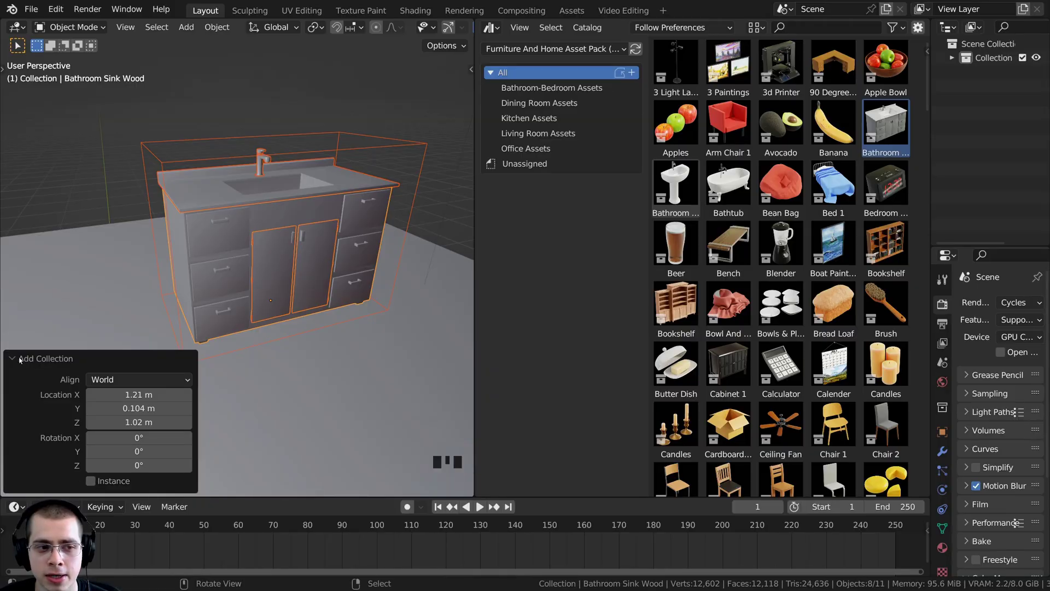
Collapse the added-collection settings and reposition the bathroom sink with G.
click(20, 359)
shift+middle_drag(161, 146, 339, 263)
right_click(341, 267)
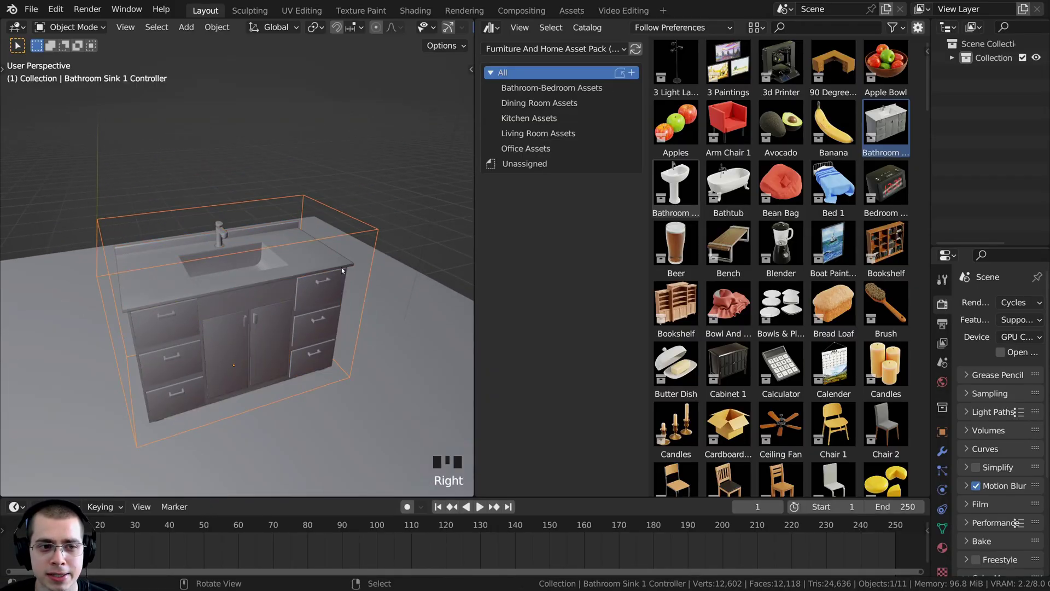
scroll(344, 227, up, 2)
key(g)
click(316, 281)
scroll(332, 257, down, 2)
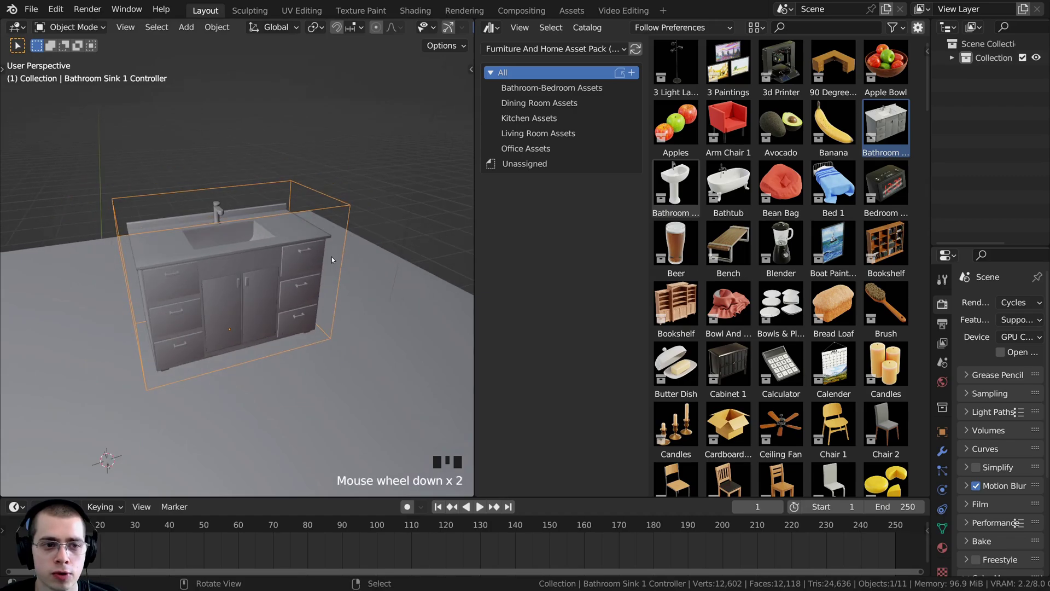
key(s)
key(r)
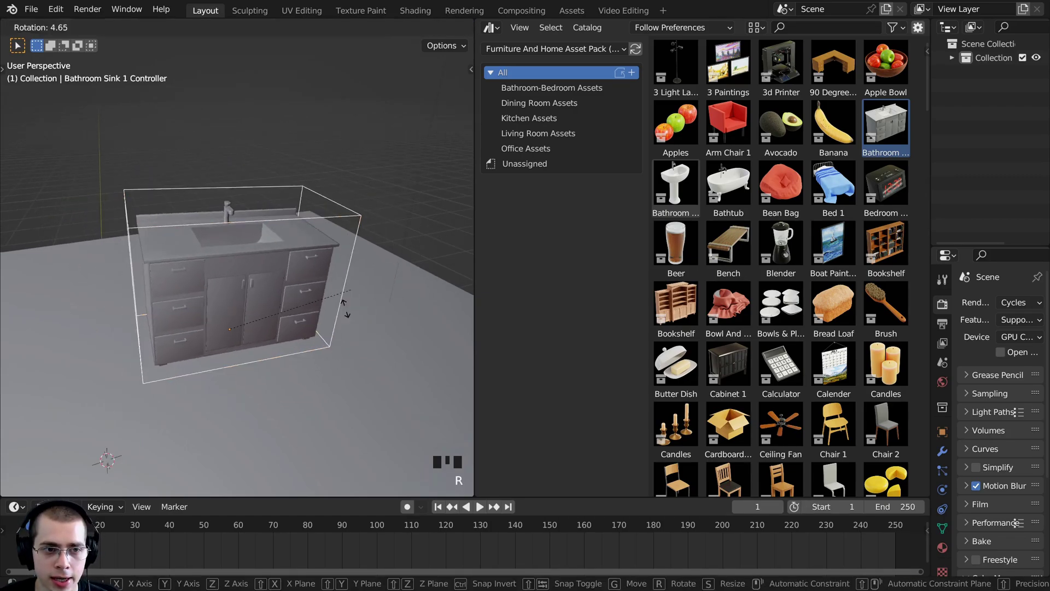
key(g)
click(368, 233)
Inspect the sink's parts, selecting its wooden body and marble top.
middle_drag(368, 233, 328, 240)
scroll(328, 241, up, 3)
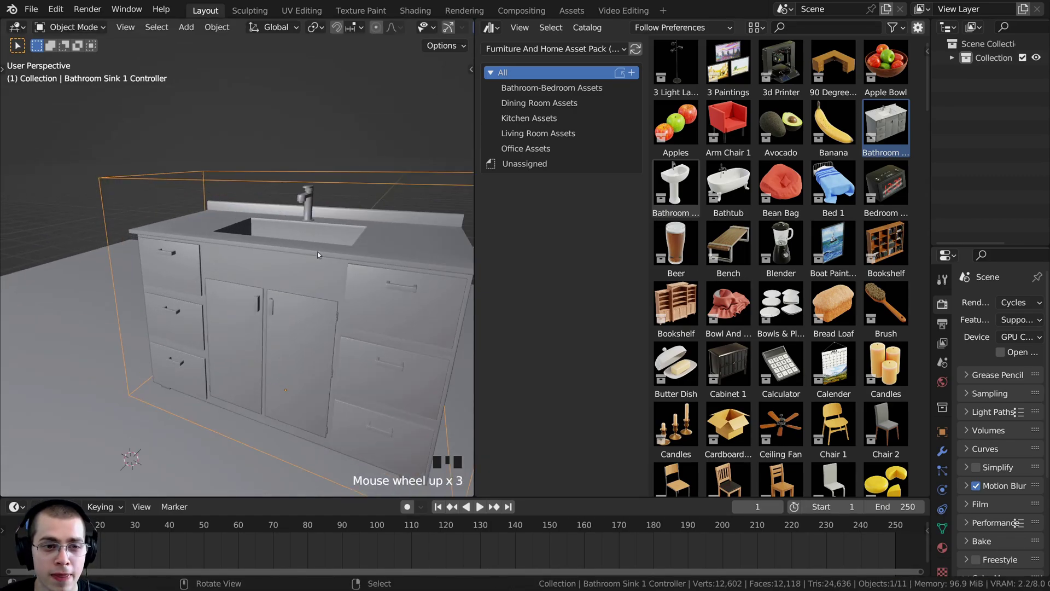
right_click(255, 213)
shift+middle_drag(255, 212, 210, 258)
right_click(210, 258)
right_click(232, 206)
middle_drag(232, 206, 291, 247)
scroll(232, 161, up, 4)
scroll(236, 223, down, 1)
right_click(236, 223)
scroll(236, 223, down, 3)
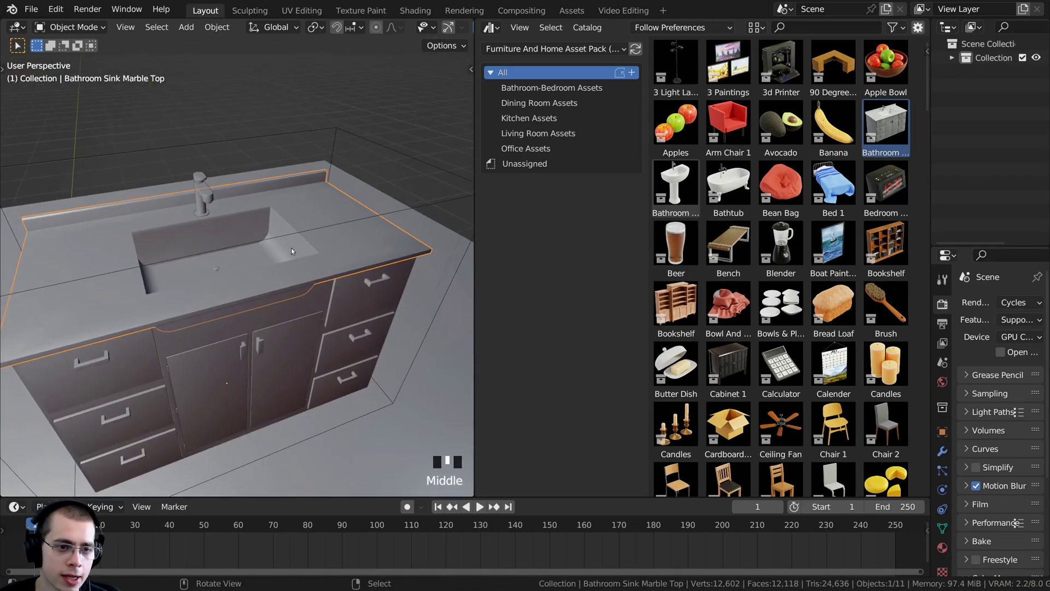
Check the marble top's geometry in Edit Mode, then place Cabinet 1 beside the sink.
key(Tab)
key(a)
key(a)
key(Tab)
right_click(295, 316)
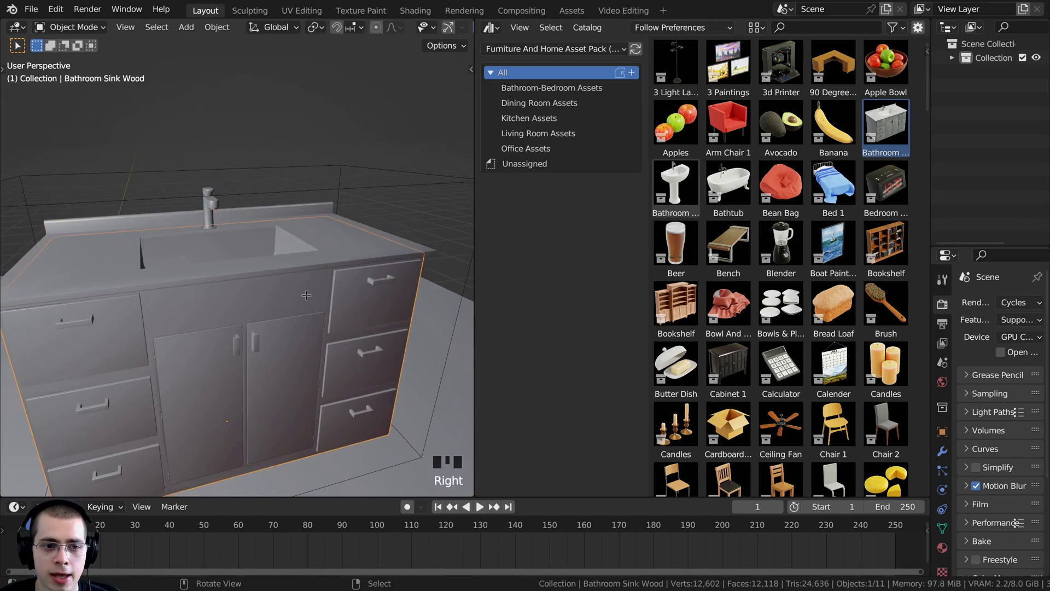
key(Tab)
key(Tab)
scroll(296, 316, down, 4)
scroll(782, 273, down, 4)
drag(728, 253, 345, 347)
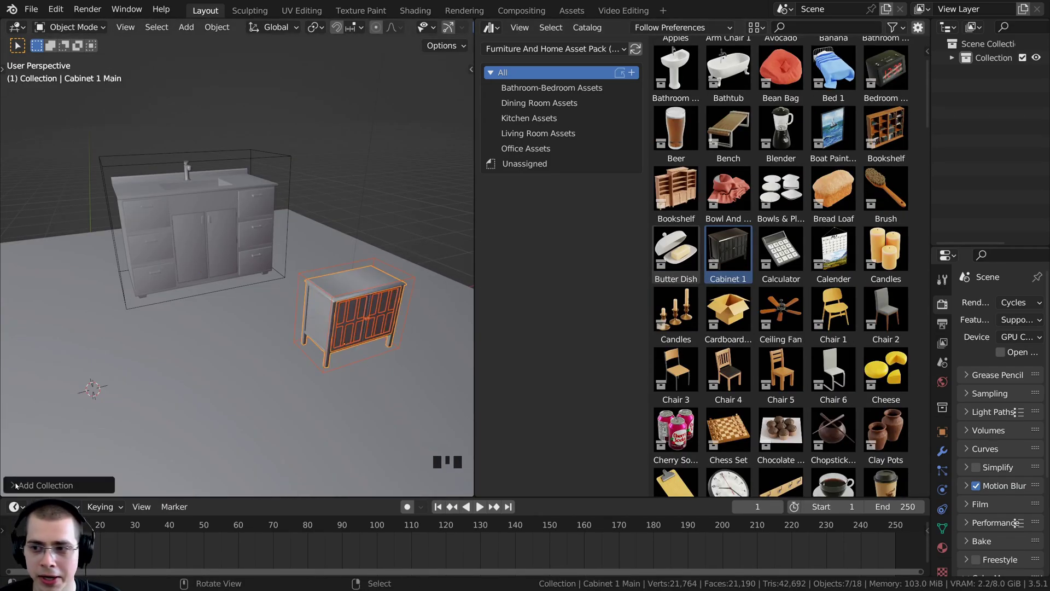
Frame the new Cabinet 1 and check its geometry in Edit Mode.
click(16, 484)
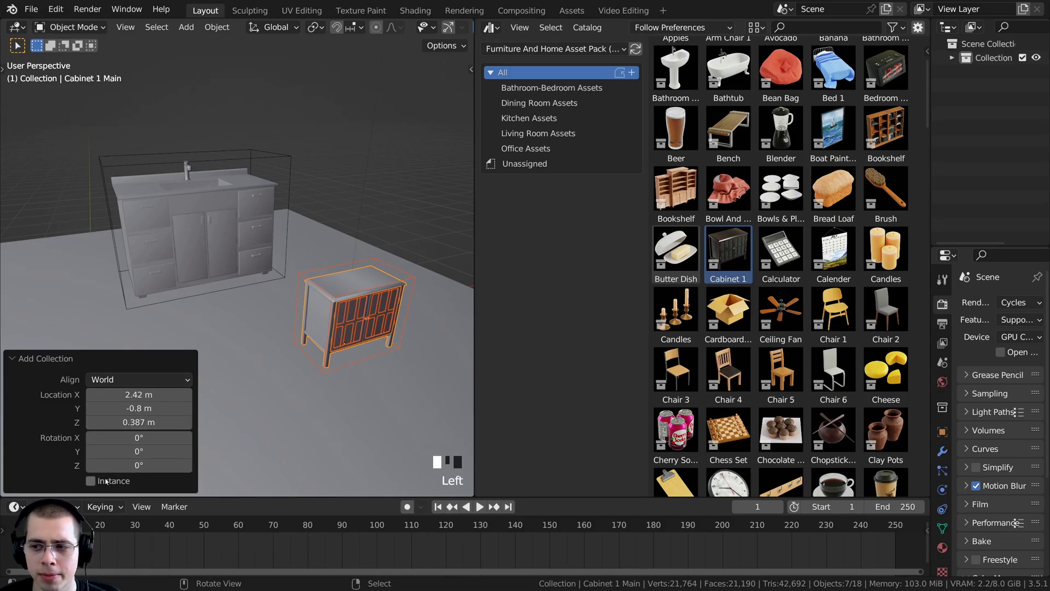
middle_drag(211, 447, 321, 320)
right_click(403, 315)
key(KP_Decimal)
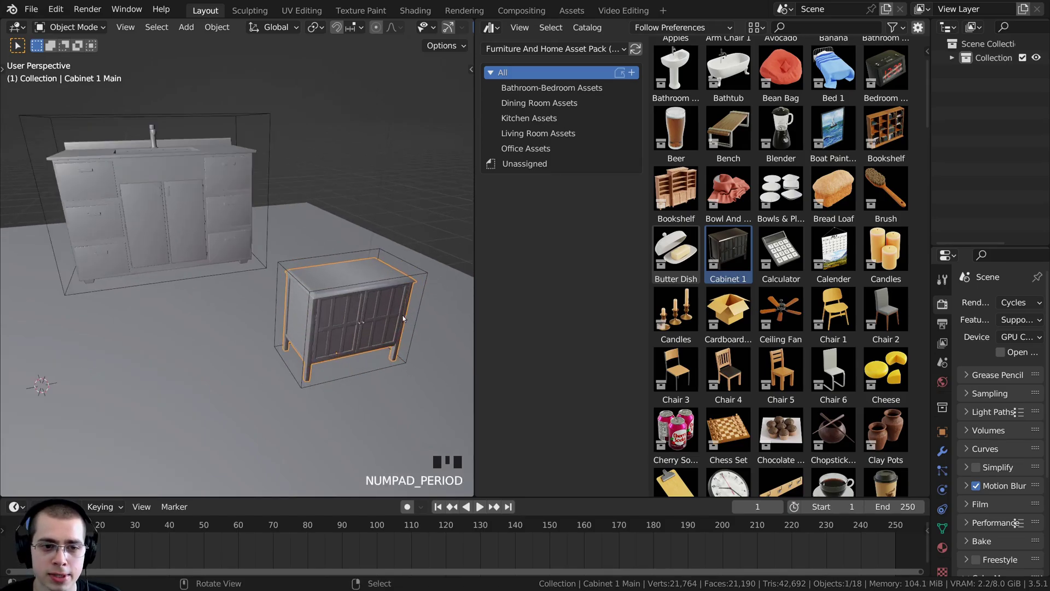
scroll(243, 303, down, 3)
middle_drag(244, 302, 293, 178)
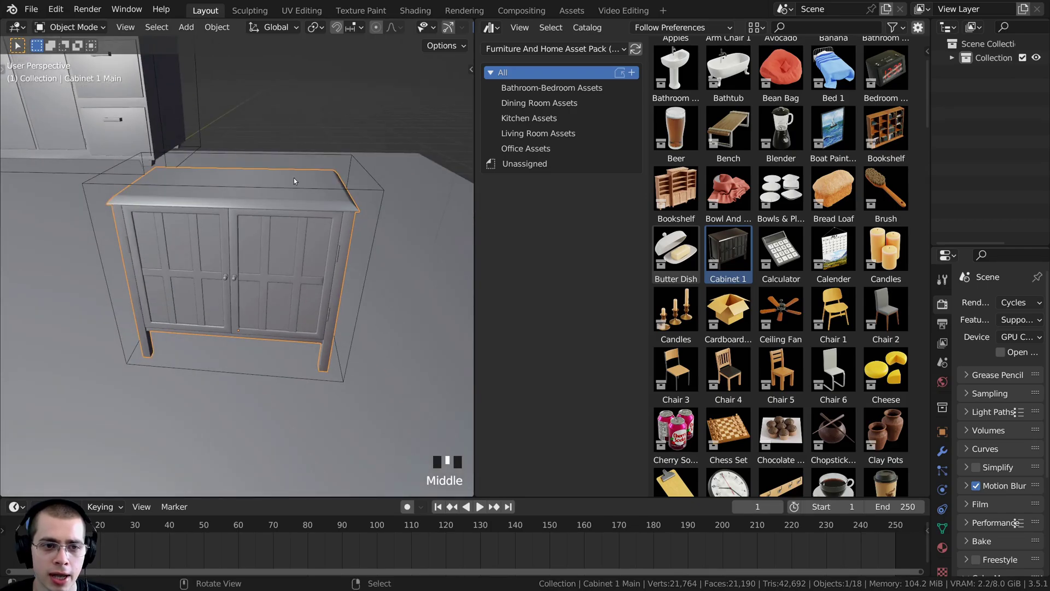
key(Tab)
middle_drag(288, 125, 274, 143)
key(a)
key(Tab)
scroll(225, 168, down, 3)
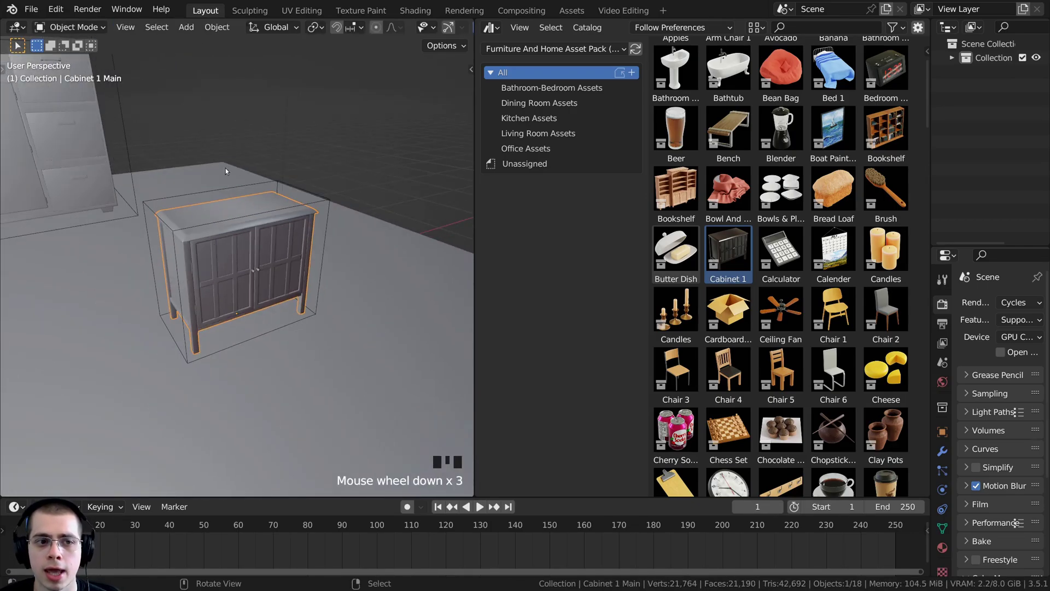
shift+middle_drag(225, 168, 236, 195)
key(a)
key(a)
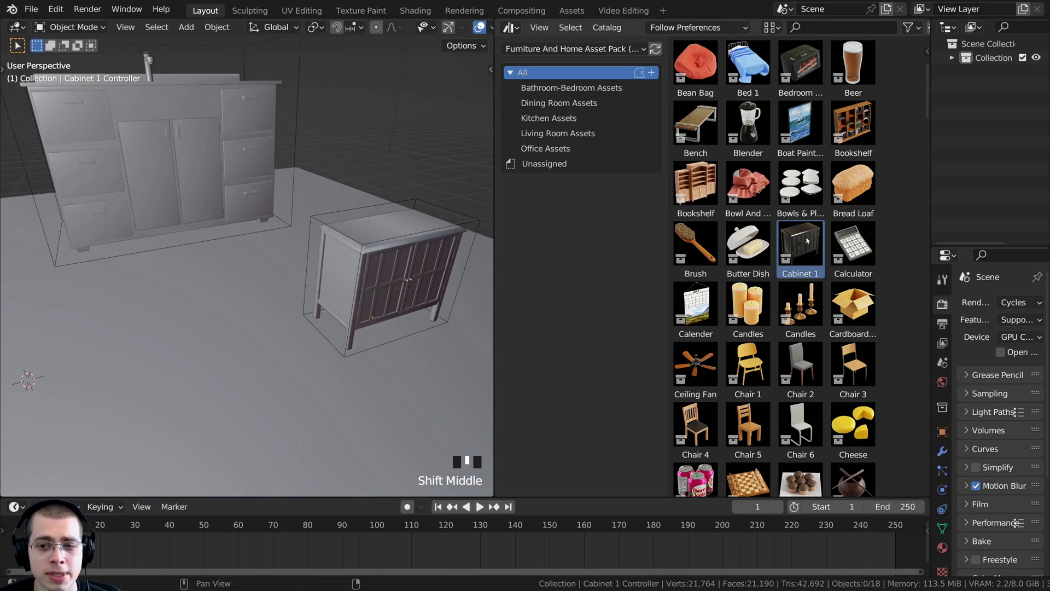
Drop a second Cabinet 1 into the scene, then undo it with Ctrl+Z.
drag(807, 242, 234, 356)
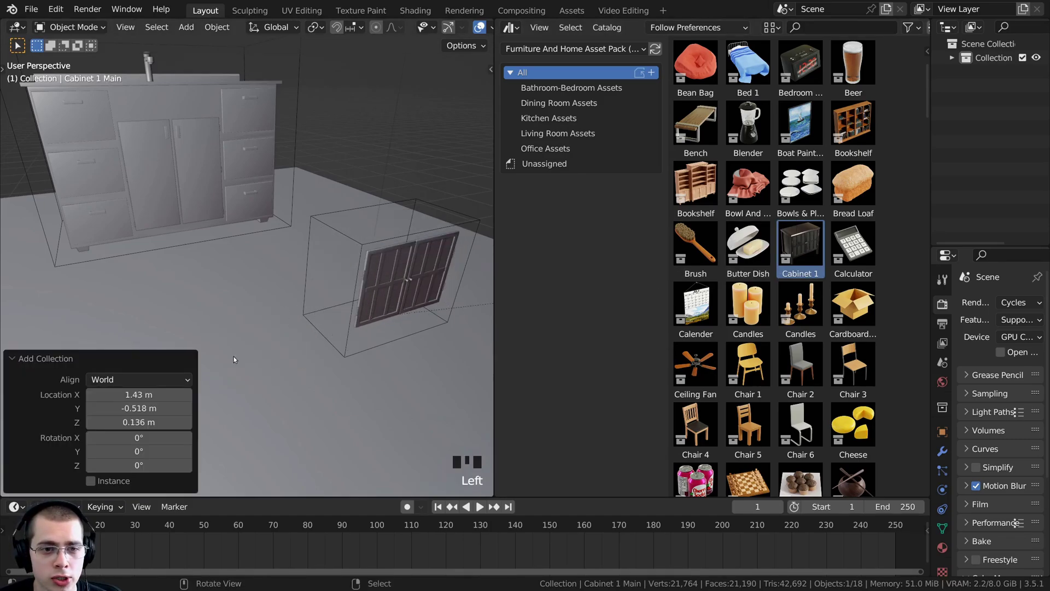
scroll(245, 349, down, 3)
middle_drag(234, 355, 287, 289)
scroll(240, 336, up, 3)
middle_drag(361, 271, 278, 288)
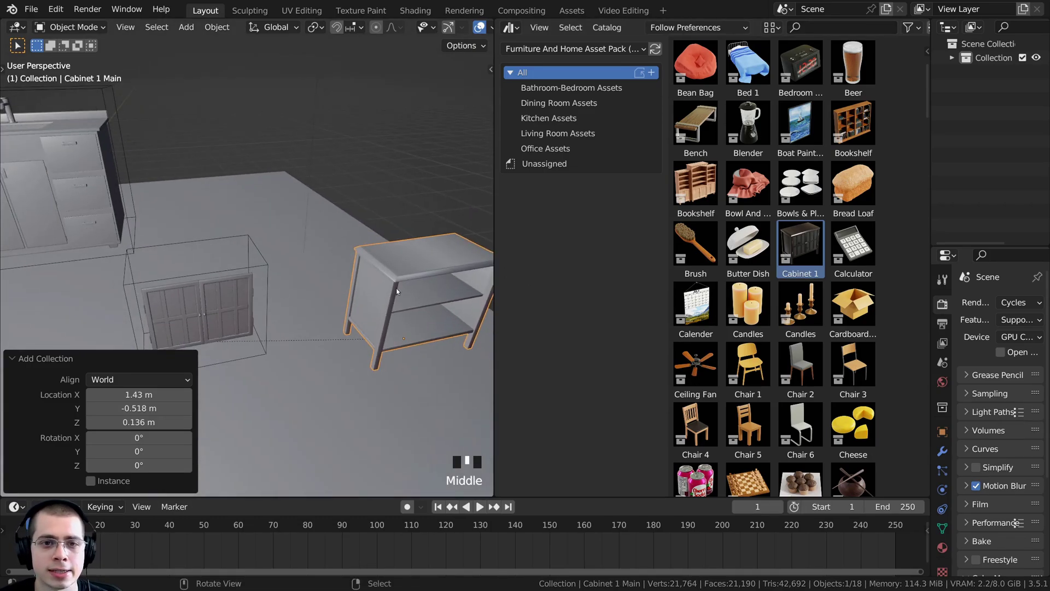
middle_drag(397, 291, 356, 273)
key(ctrl+z)
scroll(327, 254, down, 2)
scroll(294, 274, up, 2)
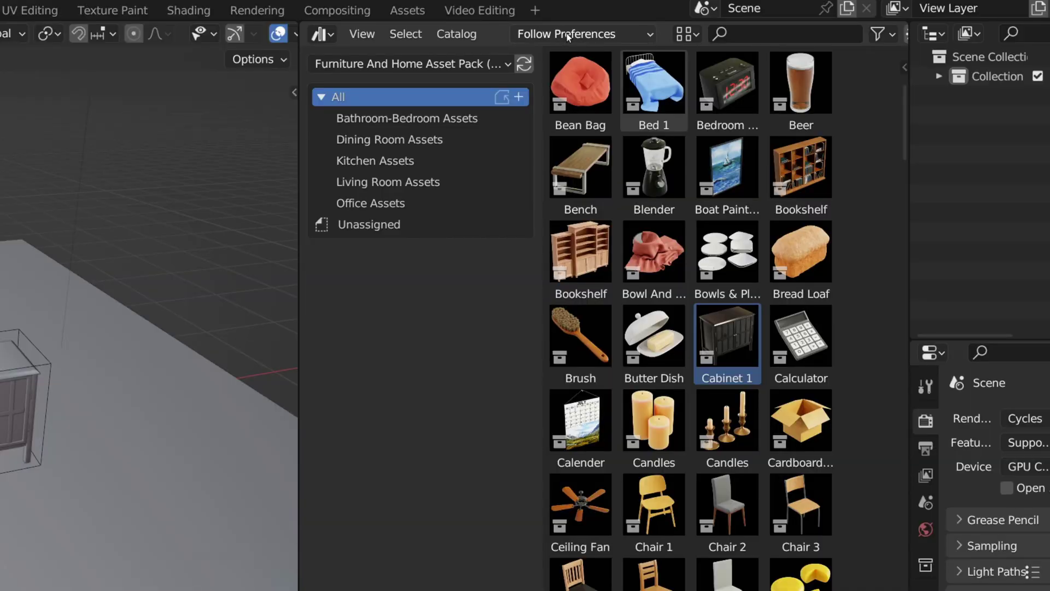
Set the Asset Browser import method to Append.
click(568, 36)
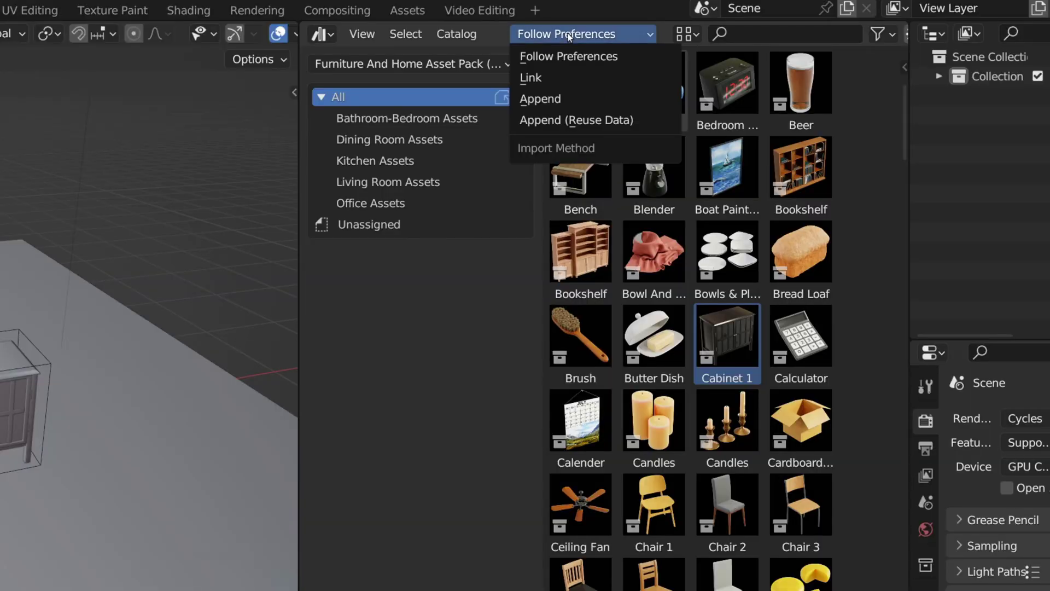
click(545, 99)
middle_drag(356, 390, 242, 345)
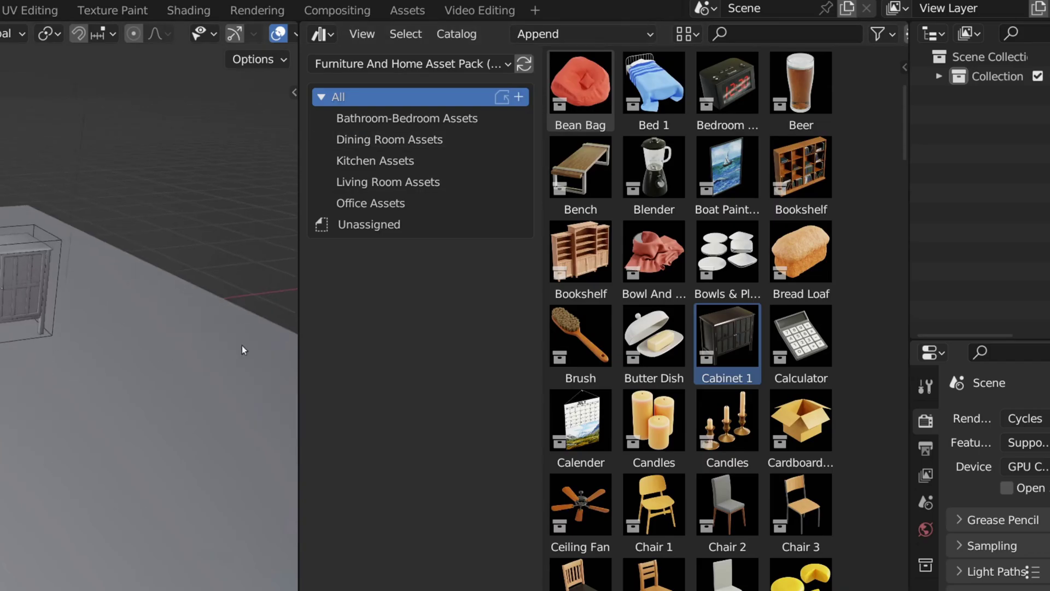
Append Cabinet 1 near the sink, move it with G, then drag in another copy.
drag(757, 331, 1, 291)
key(g)
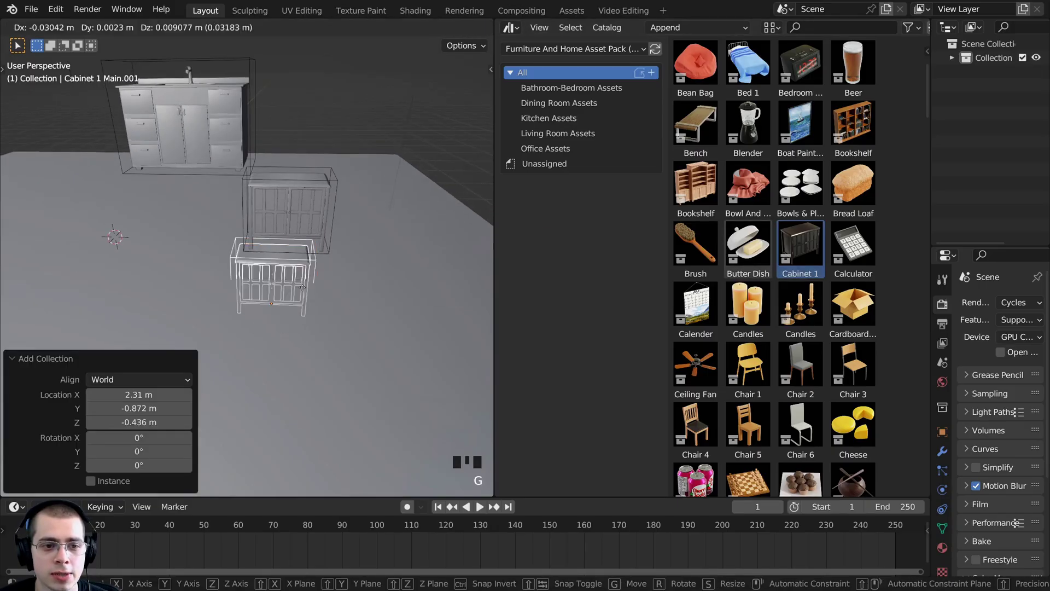
click(214, 246)
scroll(328, 290, up, 2)
shift+middle_drag(339, 298, 320, 280)
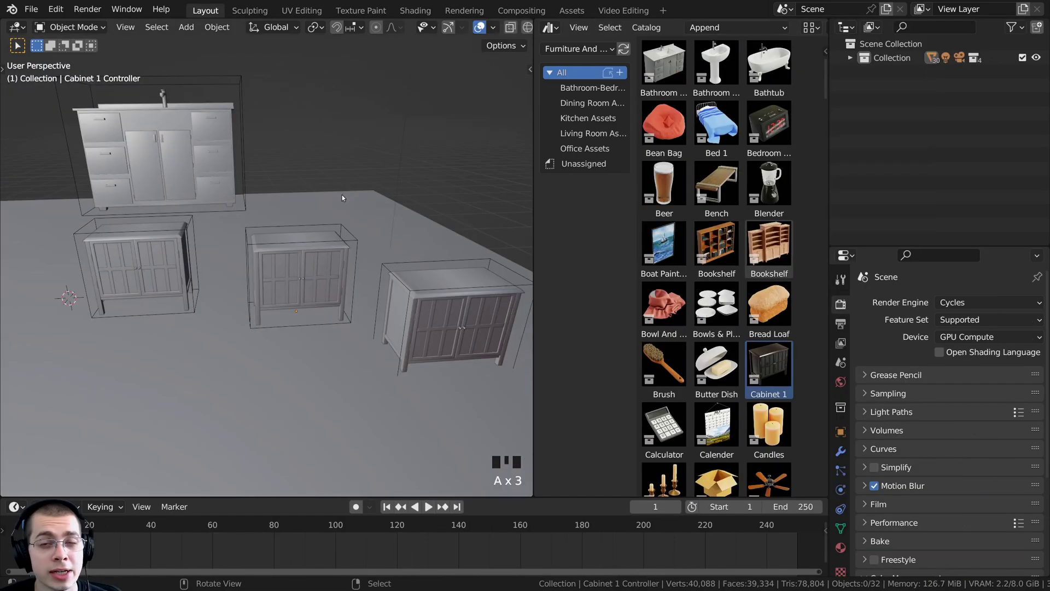
shift+middle_drag(342, 195, 326, 198)
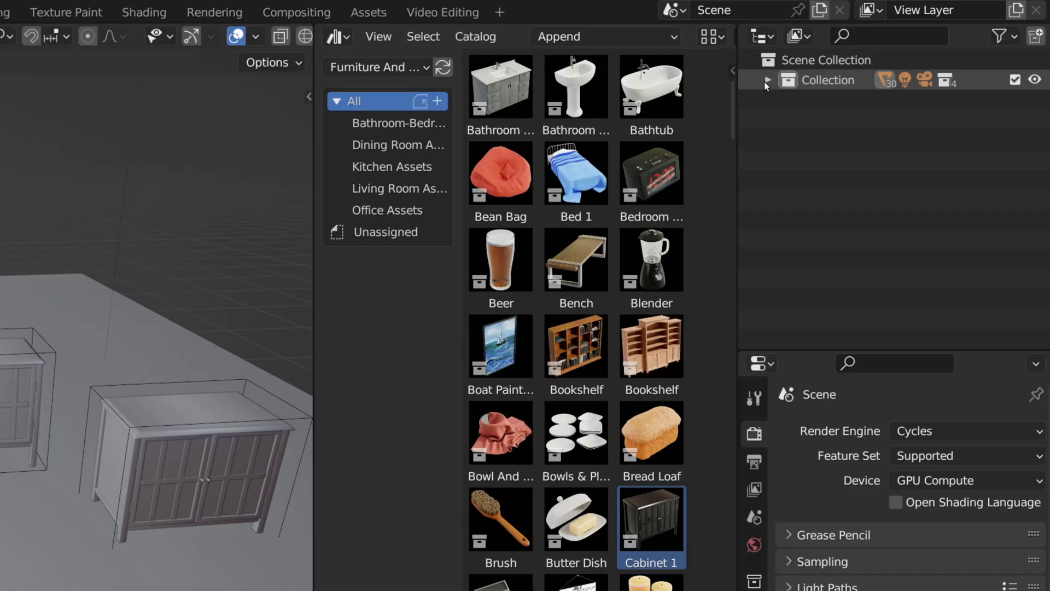
Expand Collection and fold Cabinet 1.002, Cabinet 1.001, Cabinet 1 and Bathroom Sink 1.
click(849, 58)
click(788, 220)
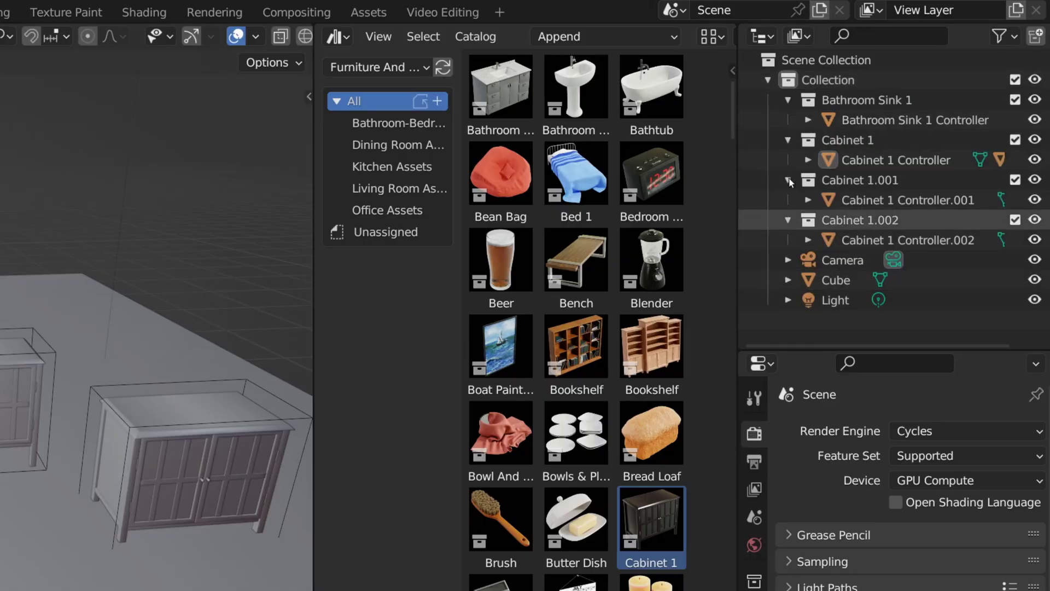
click(788, 180)
click(788, 140)
click(786, 102)
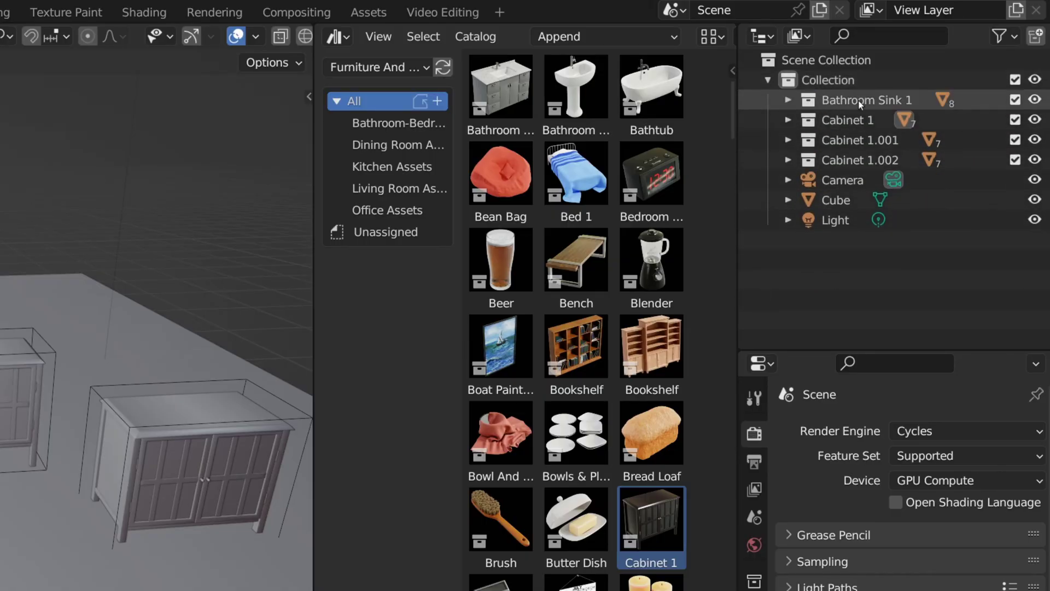
Select the Bathroom Sink 1, Cabinet 1 and Cabinet 1.001 rows, then pick the Blender appliance asset.
click(862, 99)
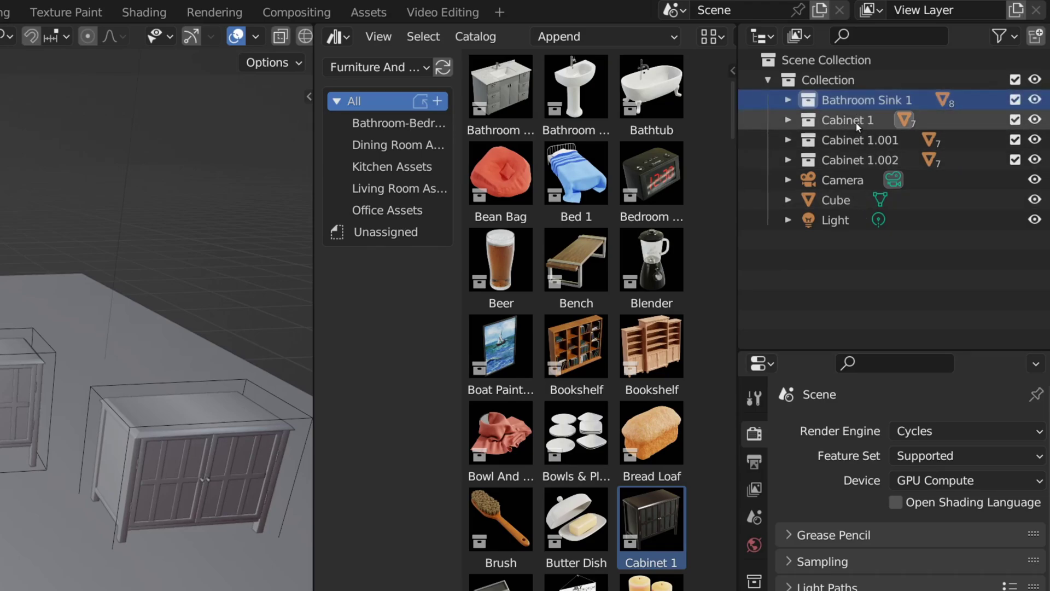
click(855, 121)
click(849, 140)
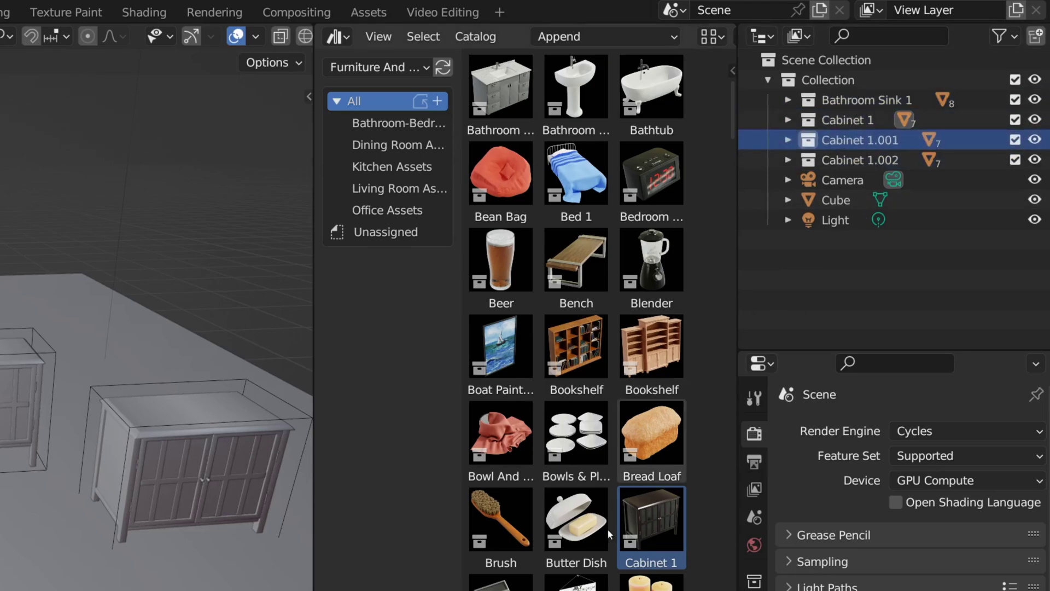
click(652, 261)
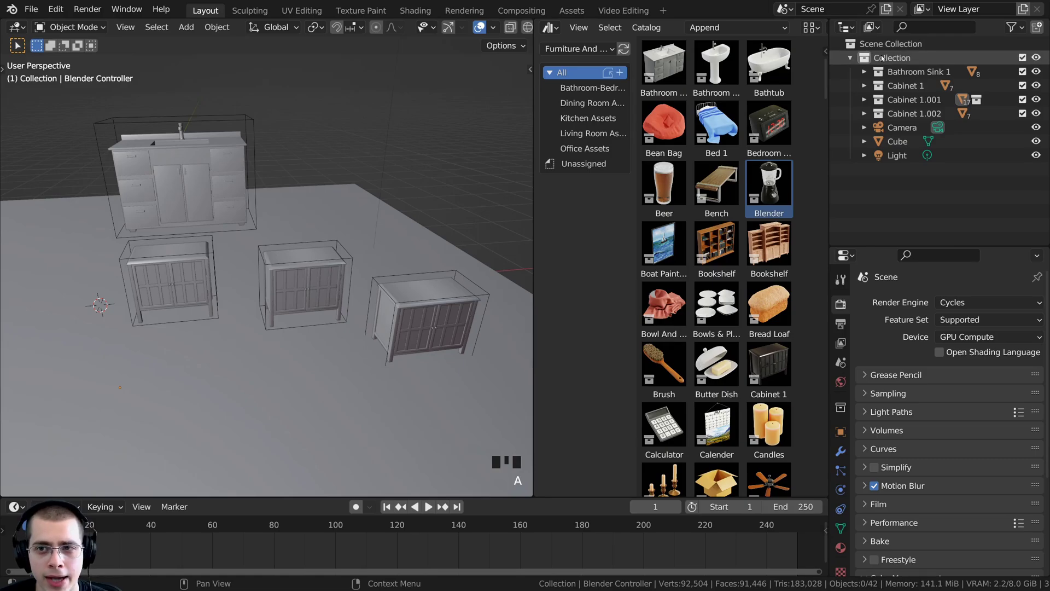
Drop Bed 1 in front of the cabinets and move it into place with G Z and G.
click(928, 58)
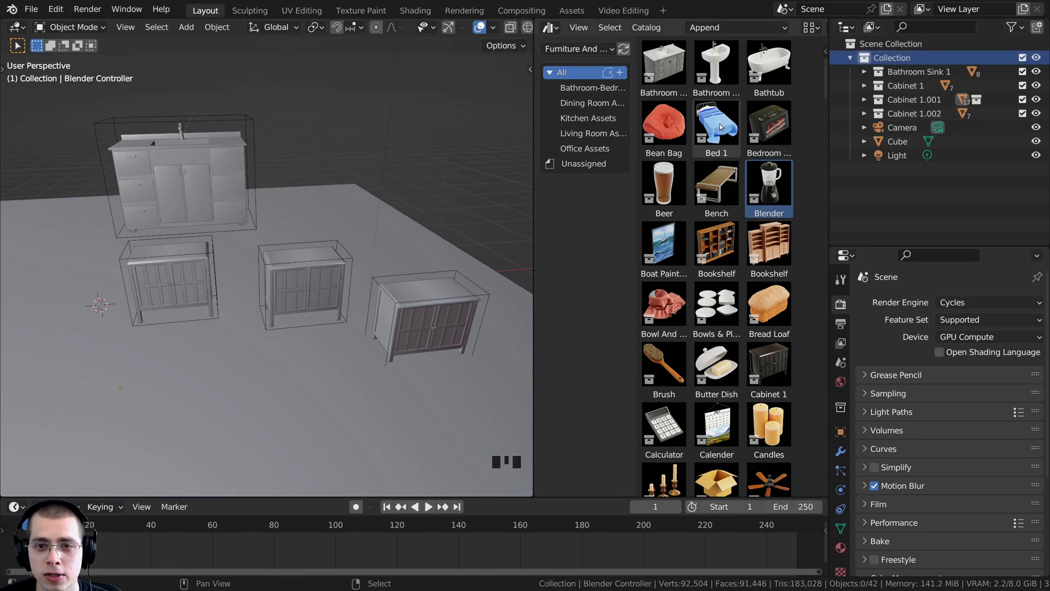
drag(722, 124, 258, 418)
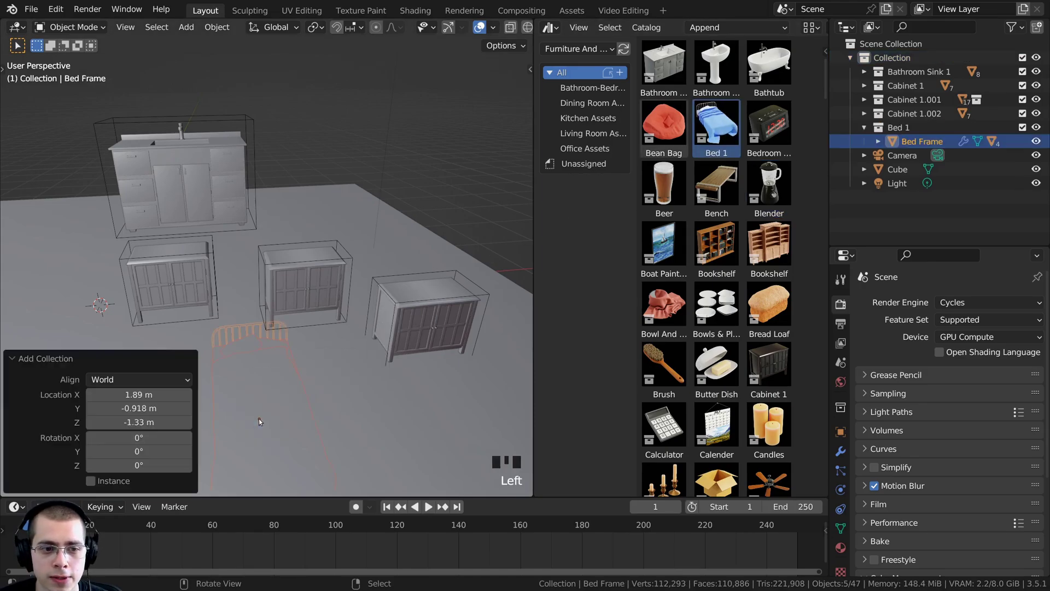
key(g)
key(z)
click(354, 224)
key(g)
middle_drag(354, 224, 218, 393)
click(306, 285)
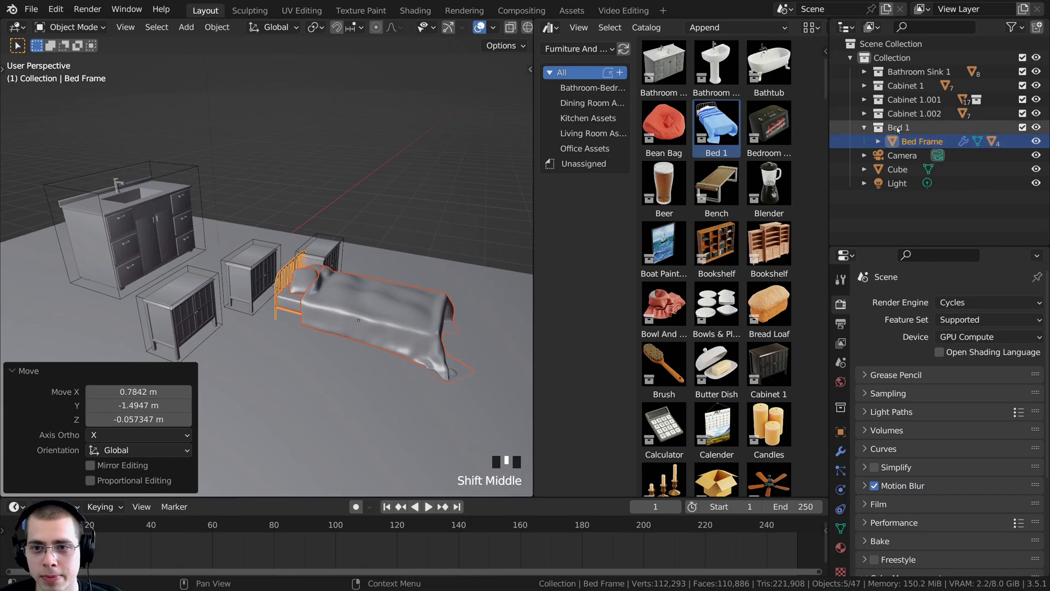
Select Bed 1 in the Outliner and expand Bed Frame to browse the blanket and other parts.
click(865, 131)
click(878, 141)
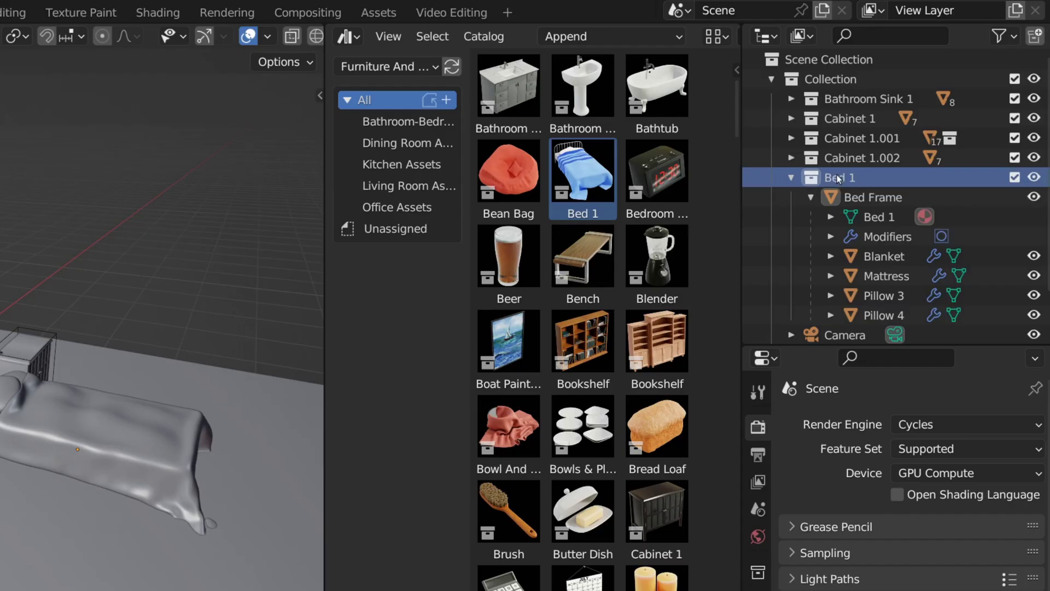
scroll(903, 142, down, 2)
click(918, 152)
key(Down)
key(Down)
key(Down)
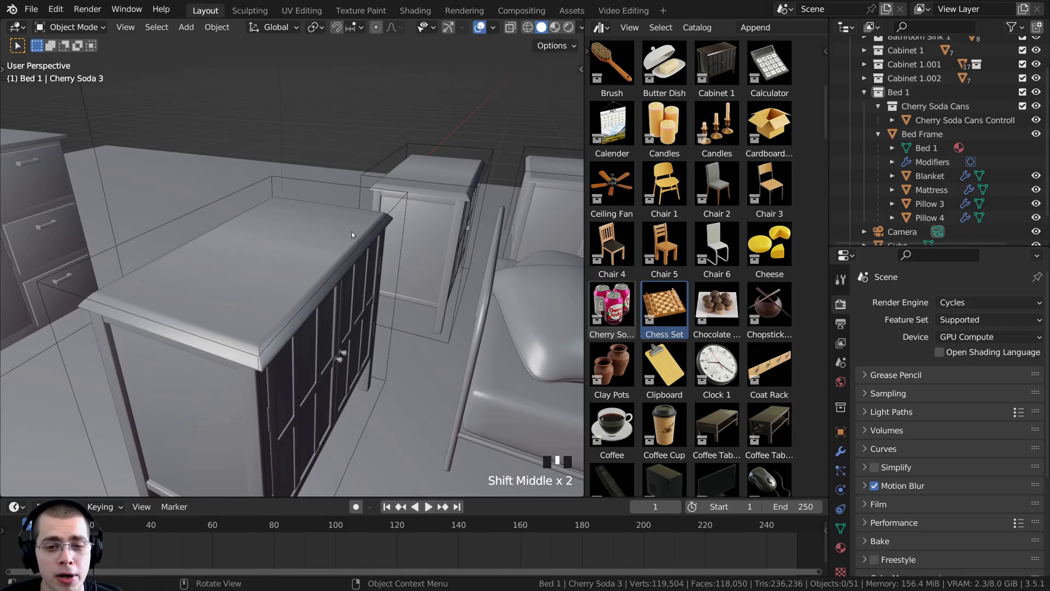
Add the Cherry Soda Cans asset onto the cabinet and adjust its position with G.
middle_drag(352, 231, 231, 343)
drag(611, 306, 309, 224)
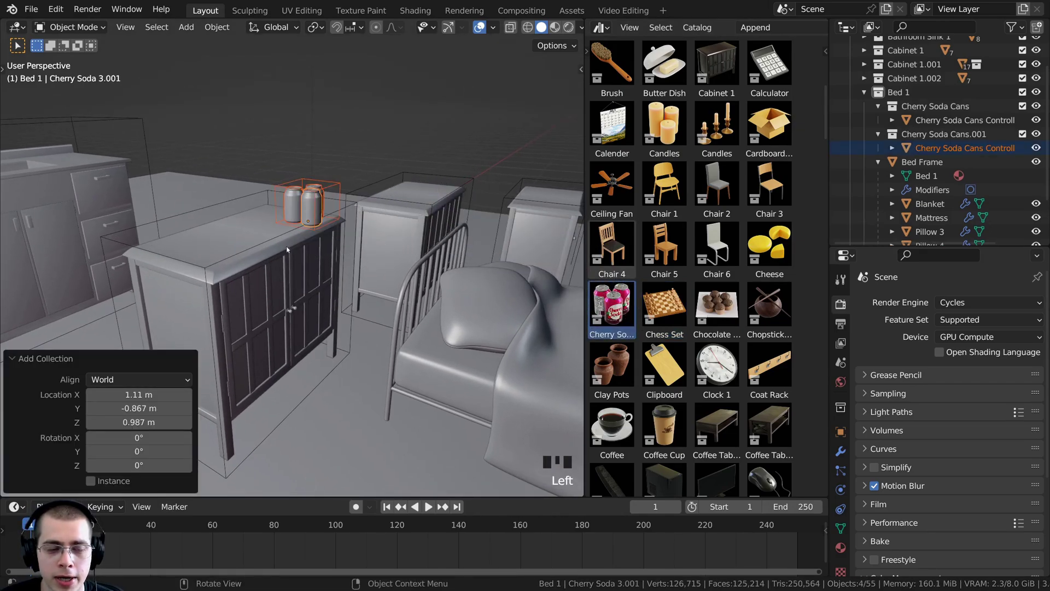
mouse_move(309, 224)
middle_down()
mouse_move(402, 232)
mouse_move(346, 249)
mouse_move(377, 254)
mouse_move(323, 226)
middle_up()
drag(351, 208, 355, 209)
scroll(452, 174, up, 5)
mouse_move(452, 174)
shift+middle_down()
mouse_move(415, 196)
mouse_move(434, 173)
shift+middle_up()
key(g)
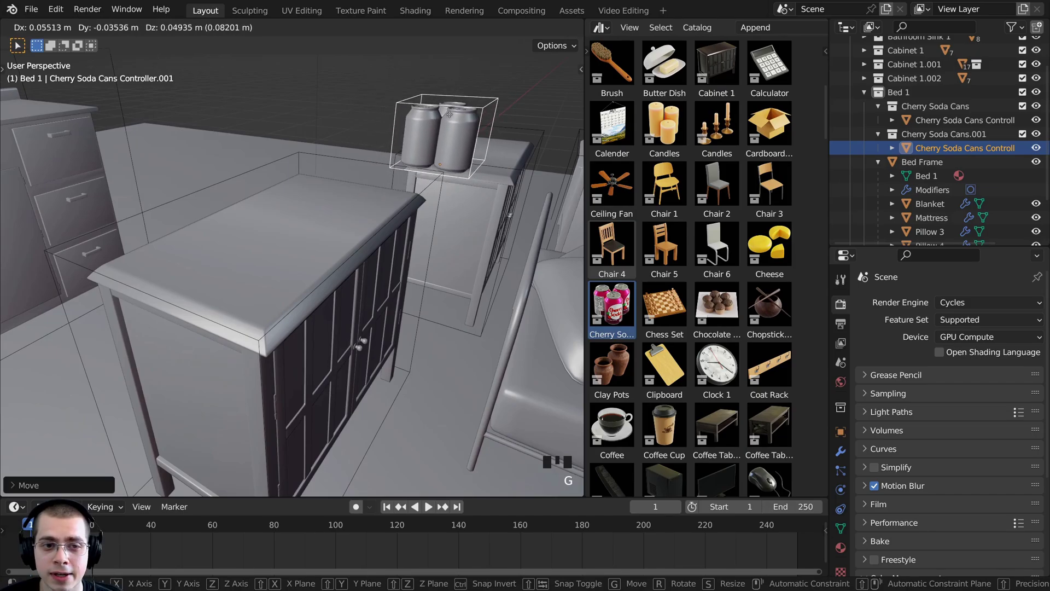
click(384, 179)
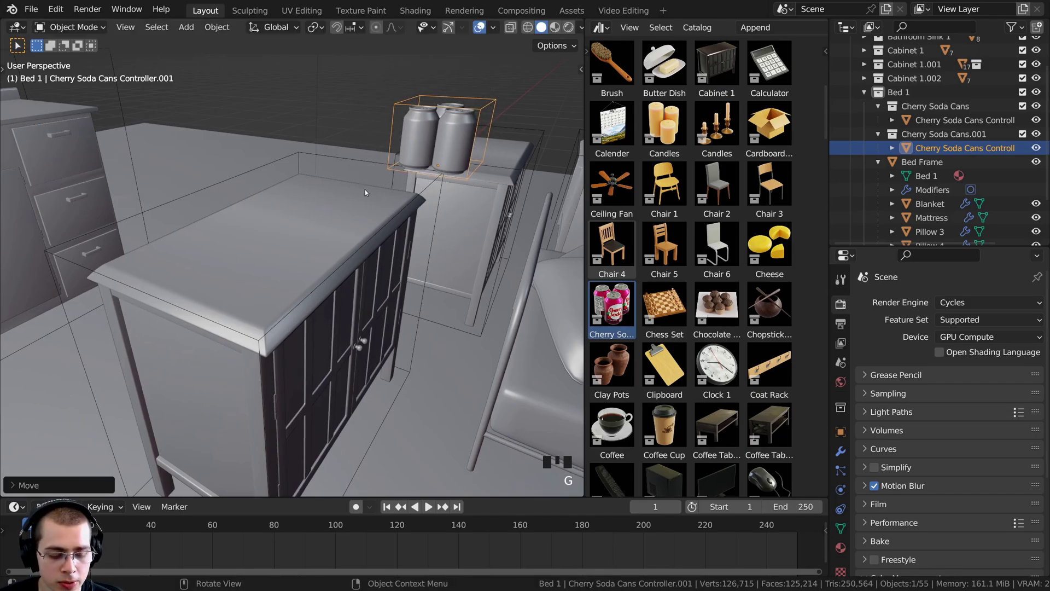
Set the 3D cursor on the cabinet top and snap the cans to it with Selection to Cursor.
shift+right_click(269, 208)
scroll(252, 244, down, 1)
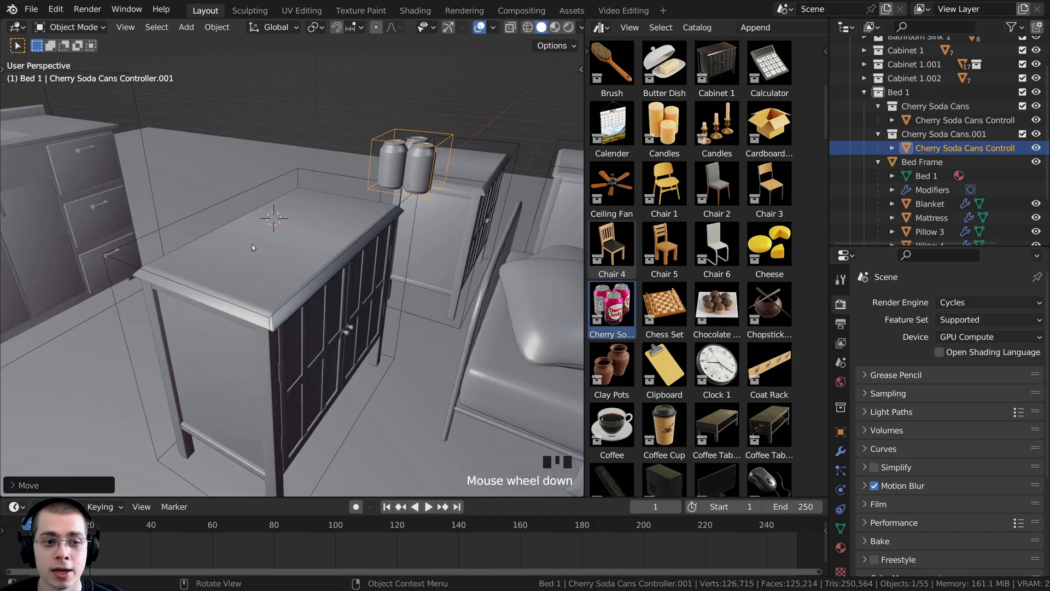
shift+right_click(197, 250)
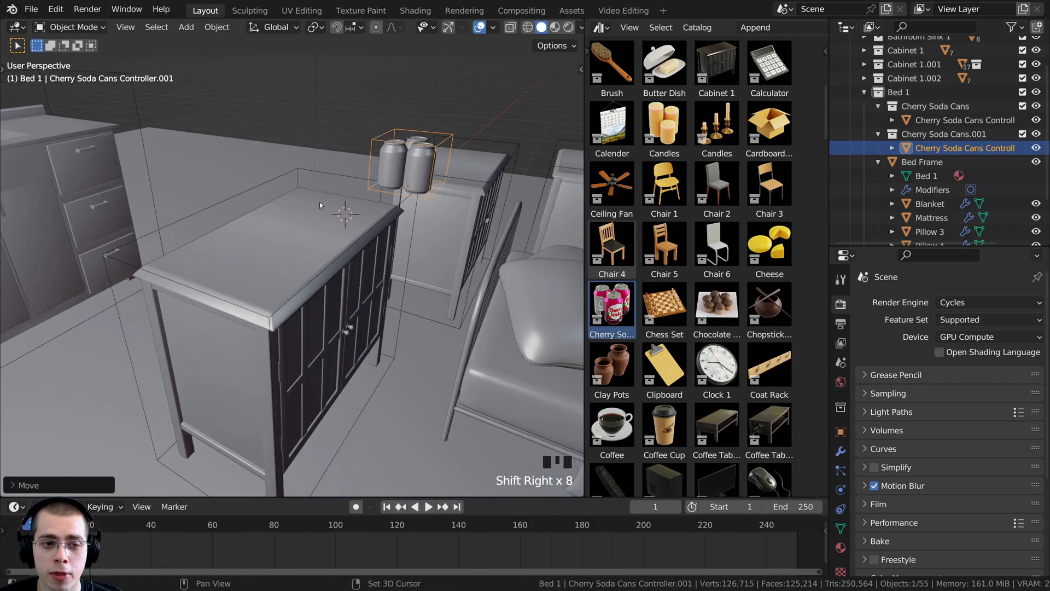
shift+middle_drag(341, 193, 340, 204)
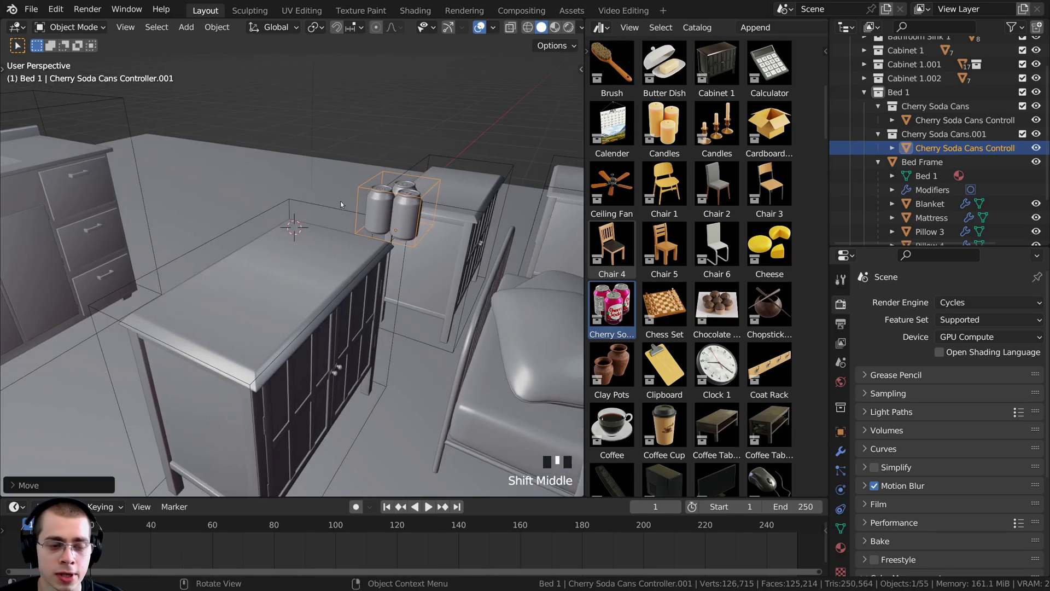
key(shift+s)
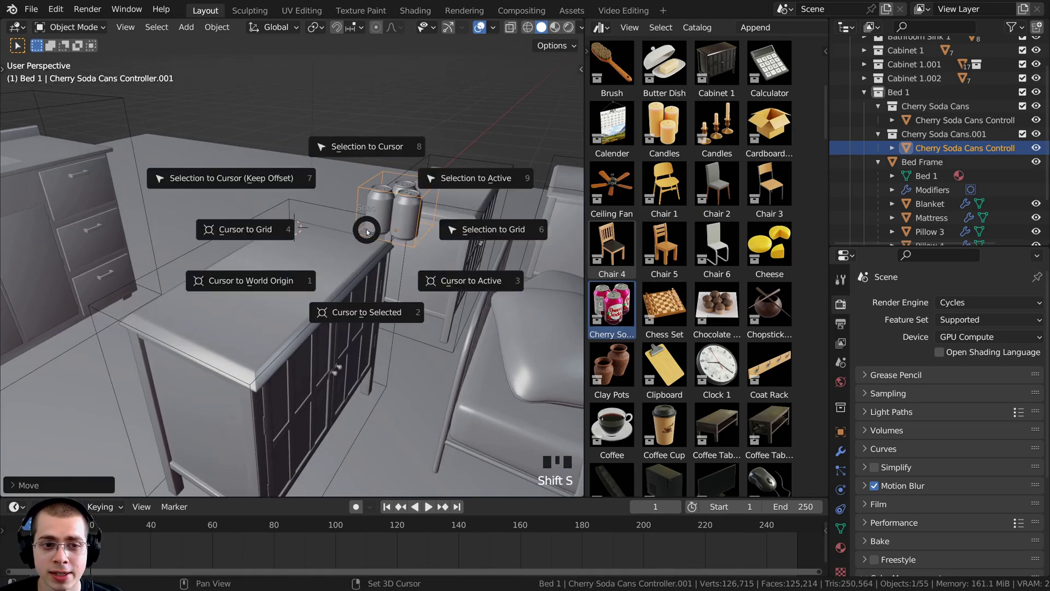
click(370, 148)
Drop the Candles asset onto the bed.
mouse_move(324, 223)
middle_down()
mouse_move(409, 244)
mouse_move(301, 192)
mouse_move(329, 213)
middle_up()
scroll(301, 192, up, 3)
shift+middle_drag(305, 226, 266, 218)
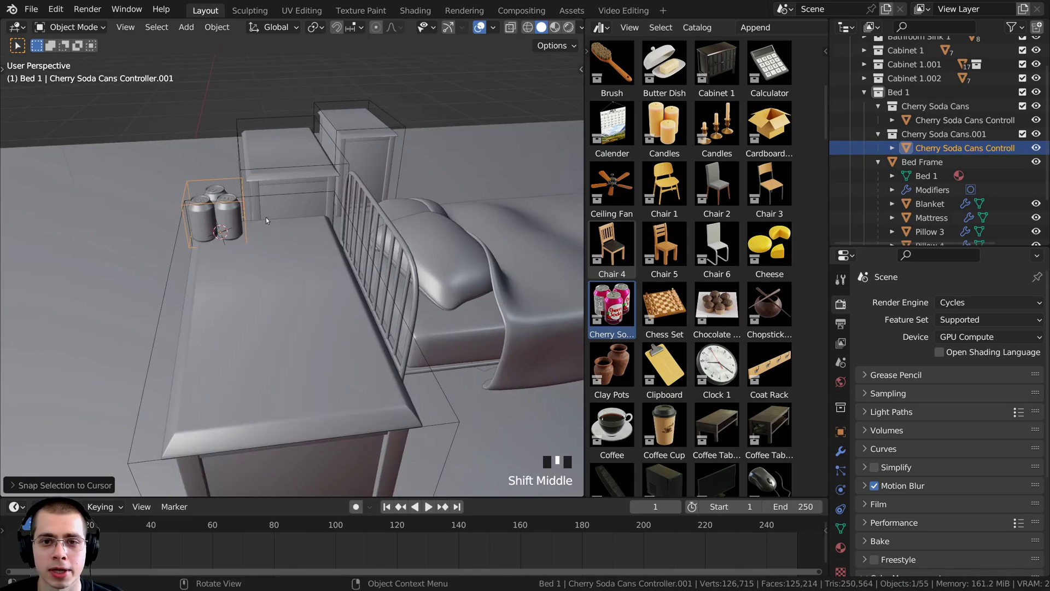
drag(664, 128, 385, 333)
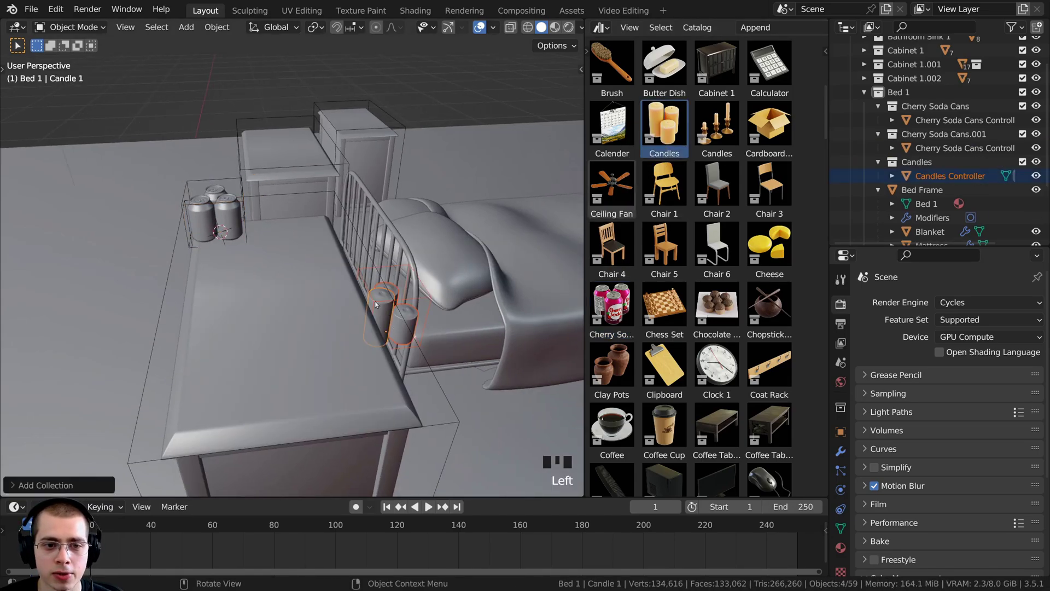
Select the candles and move them up onto the nightstand with G.
middle_drag(375, 301, 404, 284)
click(386, 280)
key(g)
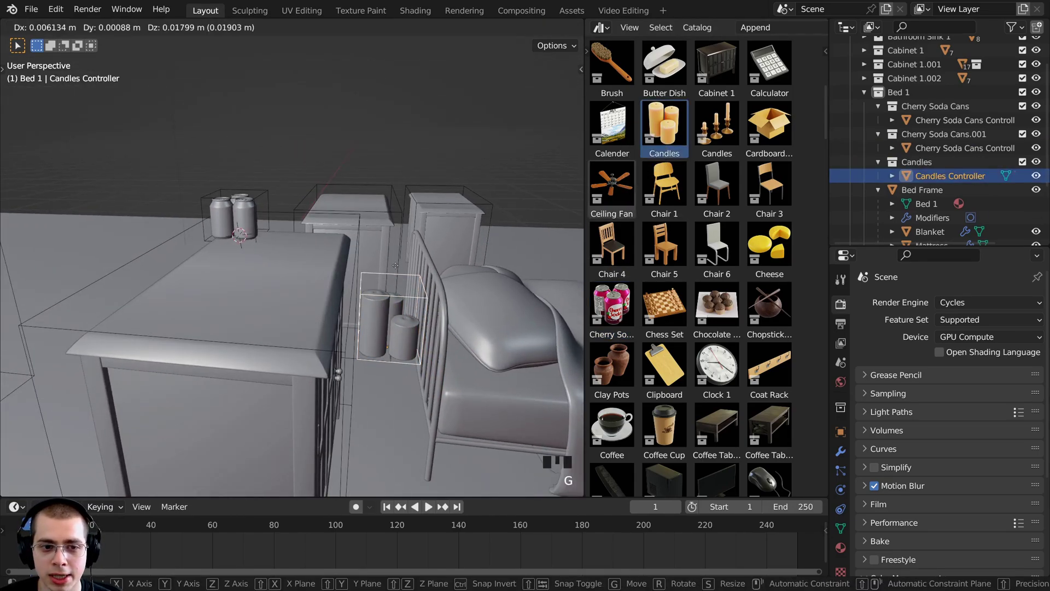
click(382, 137)
key(g)
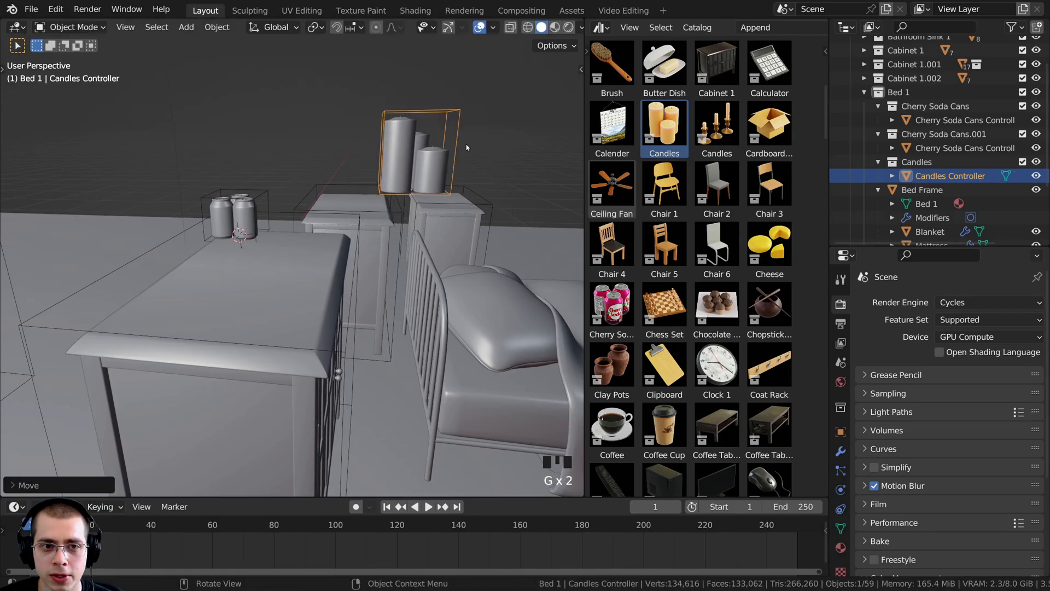
click(466, 143)
middle_drag(466, 143, 240, 304)
Place the 3D cursor on the cabinet top and snap the candles to it with Selection to Cursor.
shift+right_click(192, 271)
shift+right_click(218, 290)
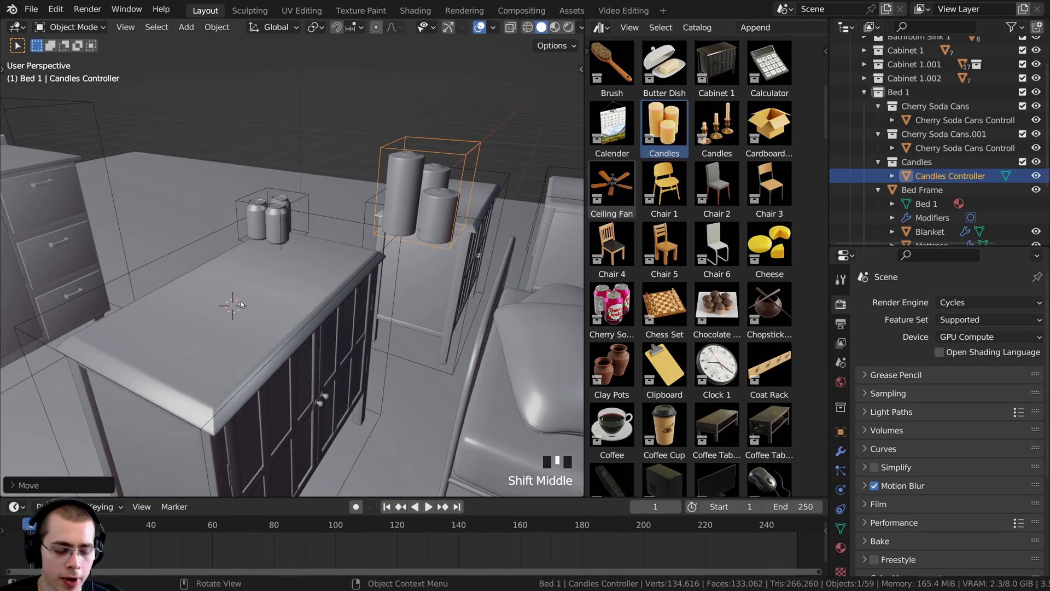
key(shift+s)
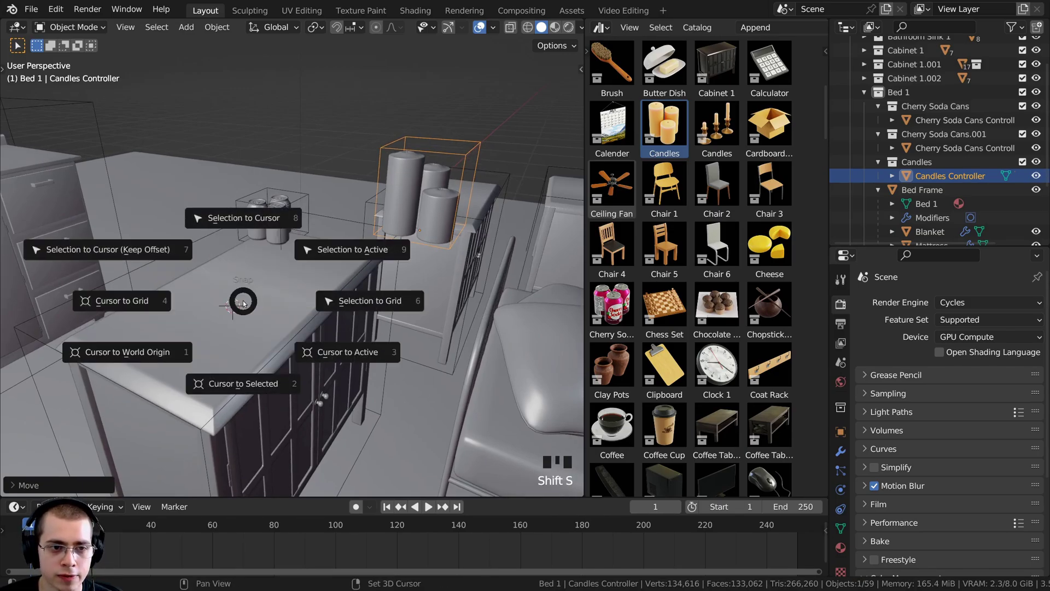
click(246, 206)
middle_drag(250, 234, 252, 263)
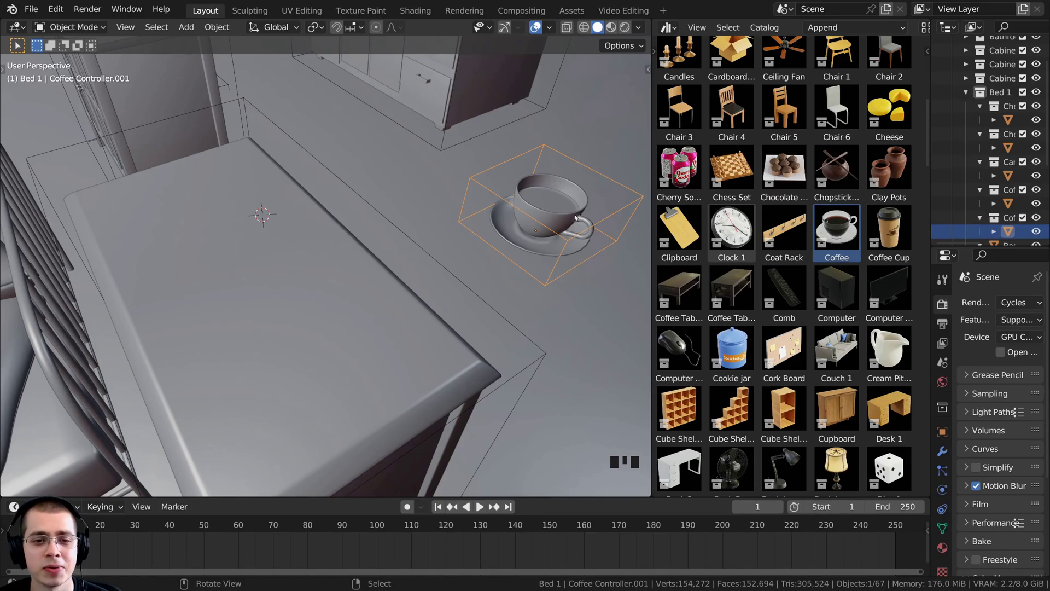
Move the coffee cup with G and place the 3D cursor on the cabinet top.
key(g)
click(543, 173)
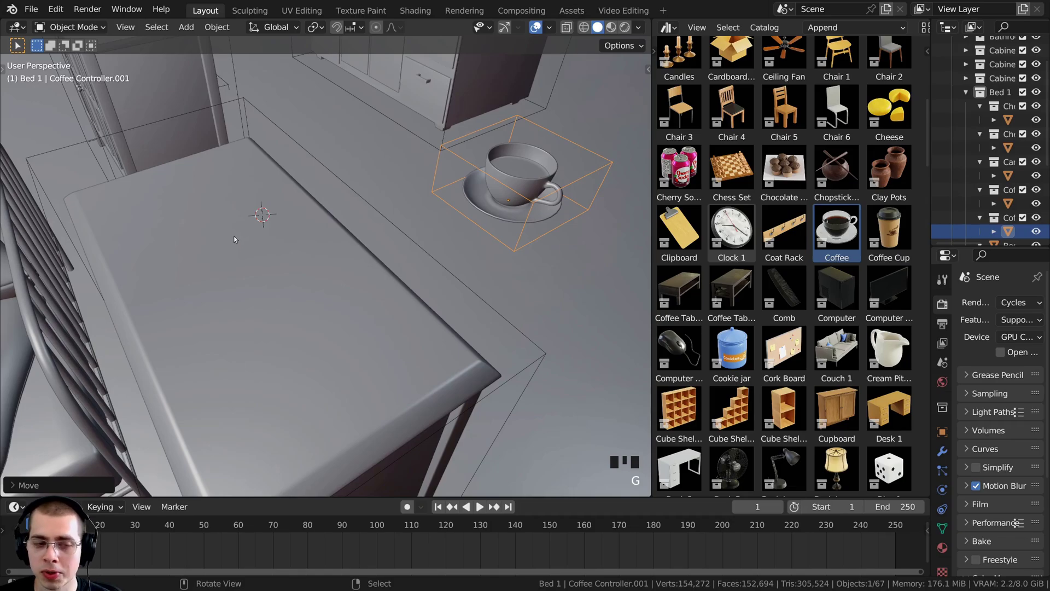
click(286, 263)
click(295, 249)
click(271, 207)
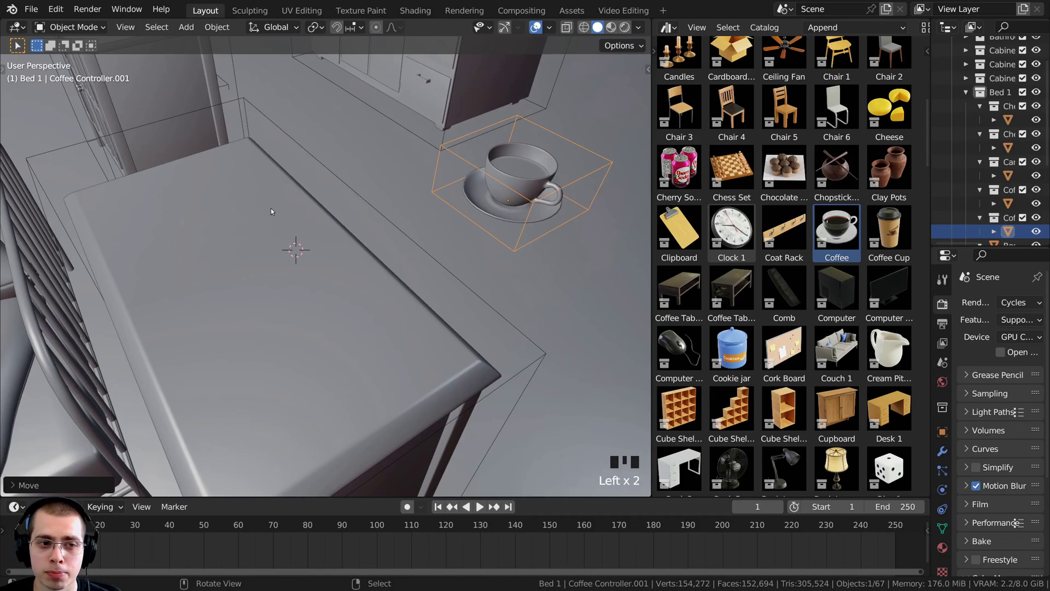
click(165, 241)
click(228, 199)
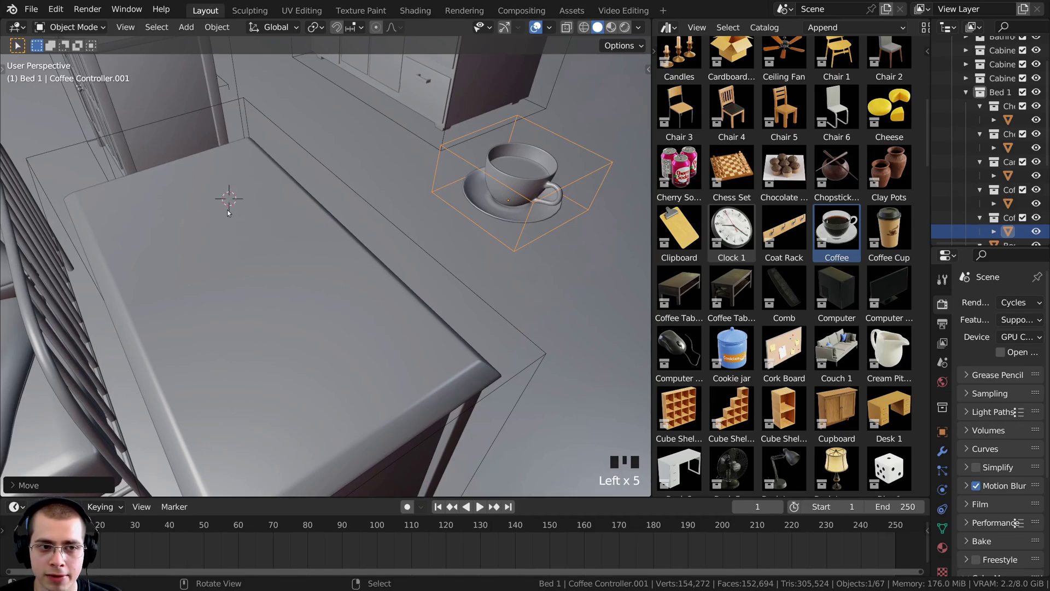
Snap the coffee cup and saucer to the 3D cursor with Selection to Cursor.
key(g)
click(540, 131)
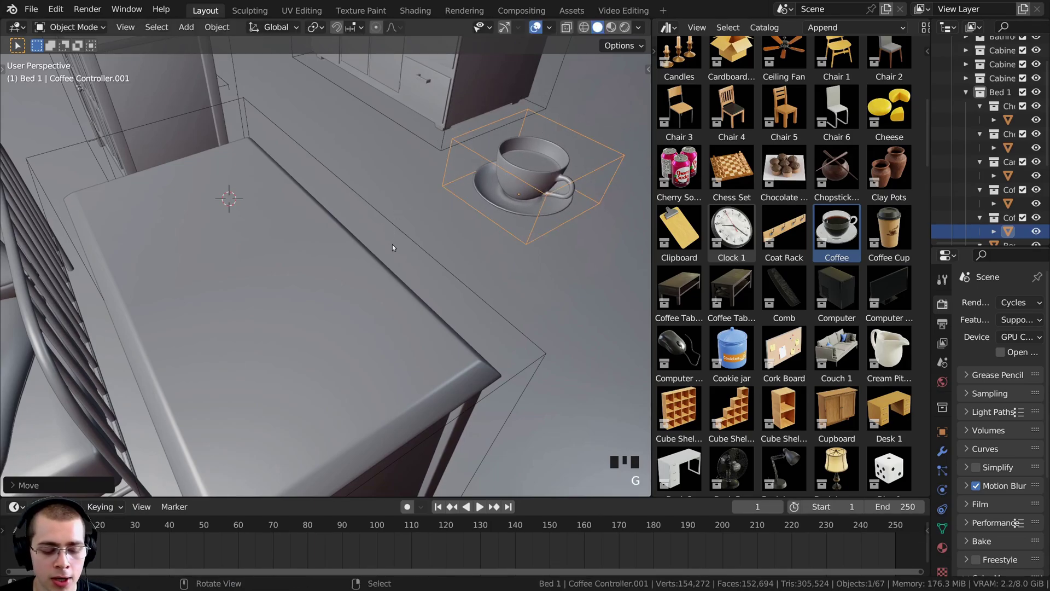
key(shift+s)
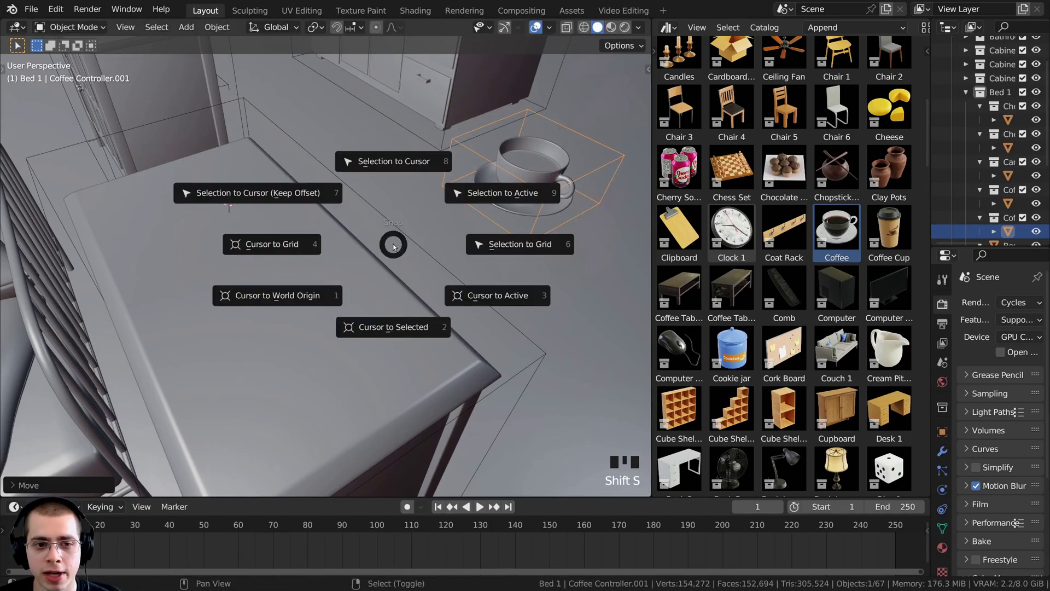
click(404, 167)
middle_drag(180, 303, 610, 234)
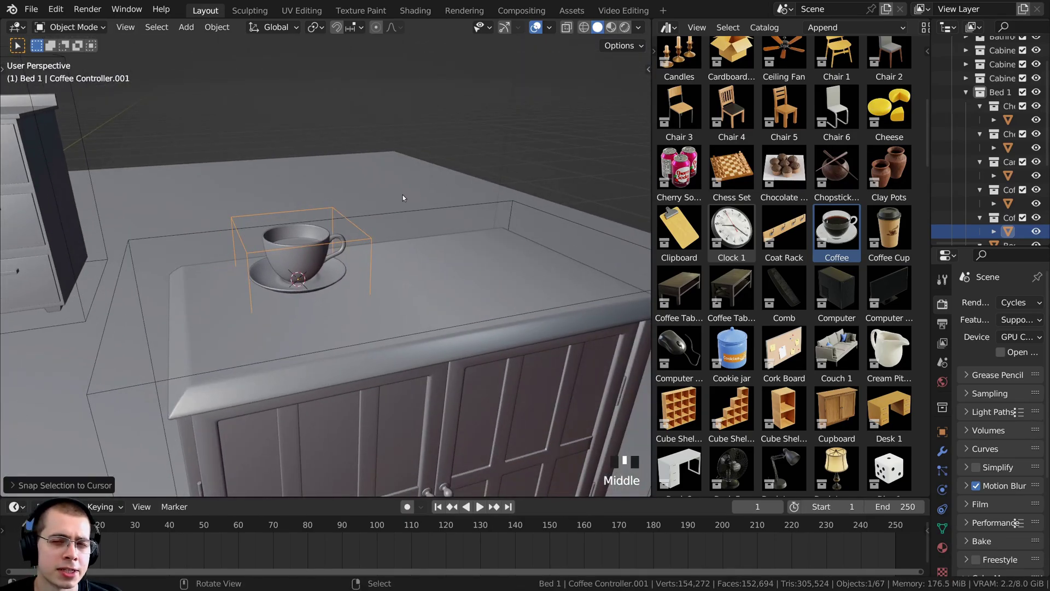
middle_drag(403, 195, 376, 202)
scroll(376, 201, up, 1)
scroll(198, 327, down, 1)
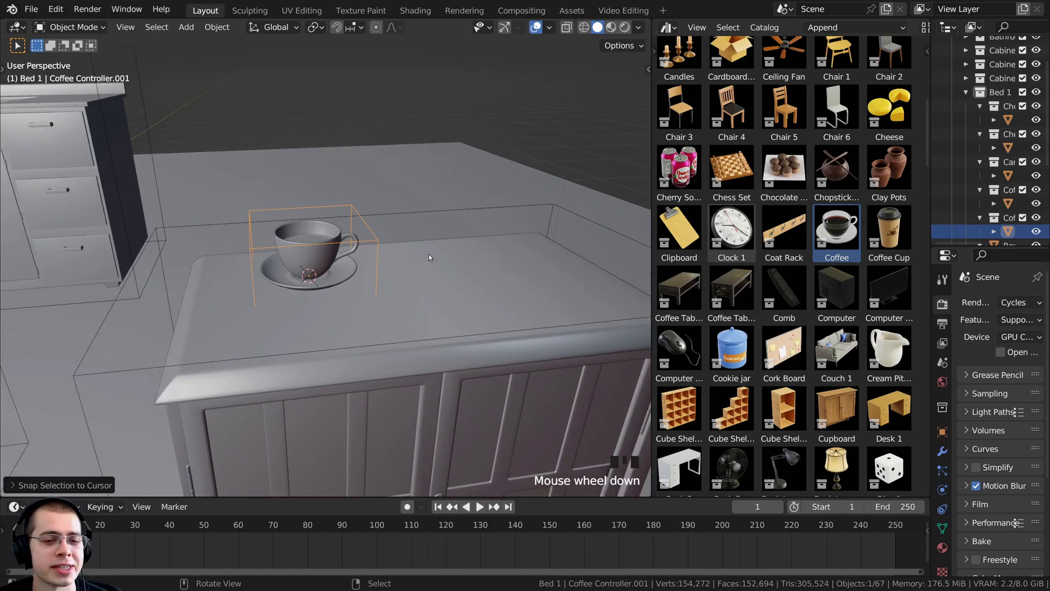
middle_drag(429, 257, 462, 264)
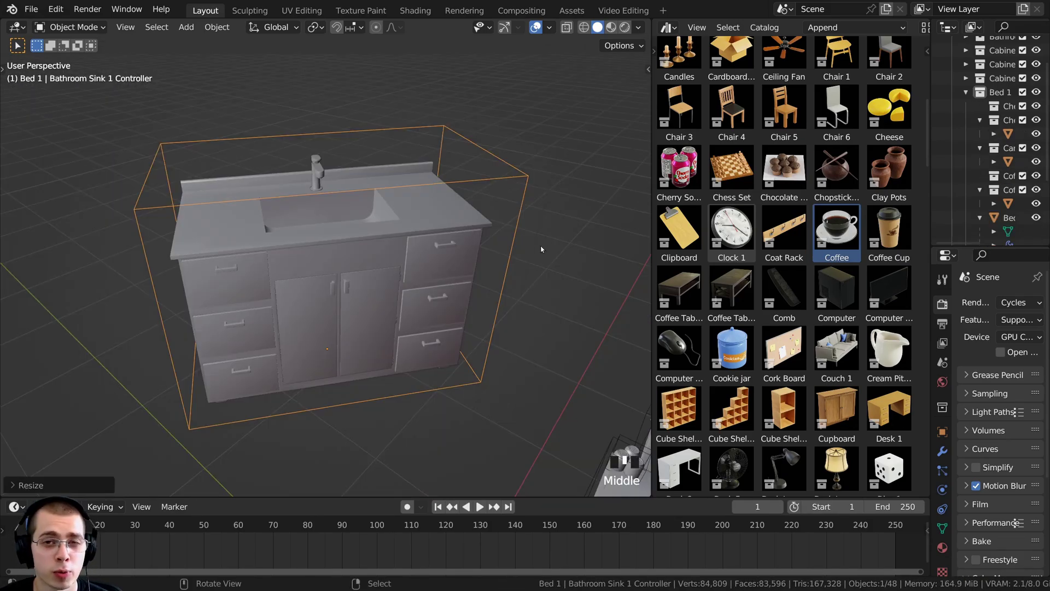
Clear the bathroom sink's location and scale to return it to the world origin at original size.
shift+middle_drag(562, 276, 563, 241)
key(g)
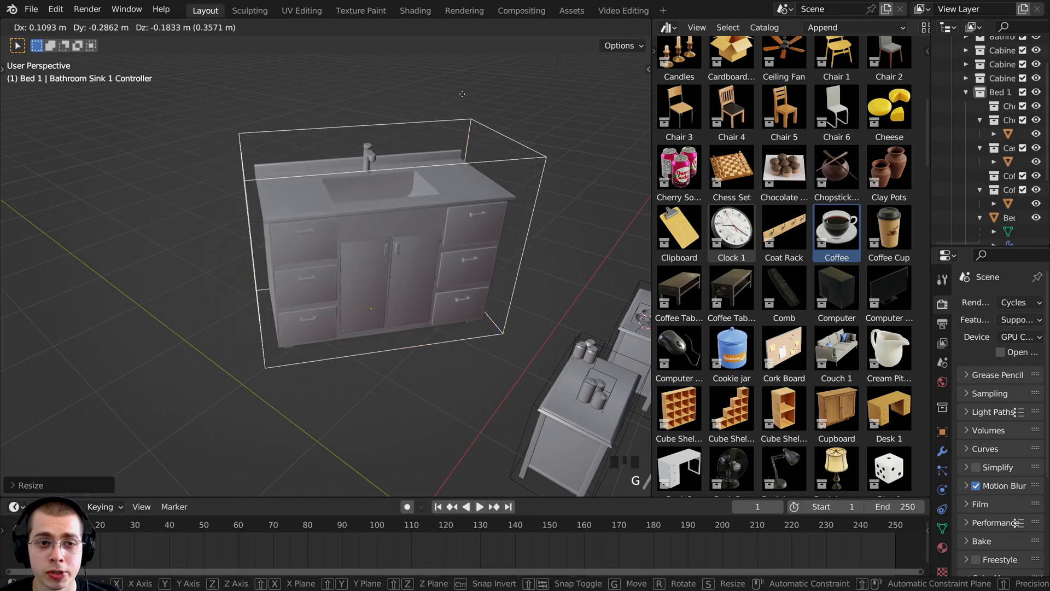
click(419, 105)
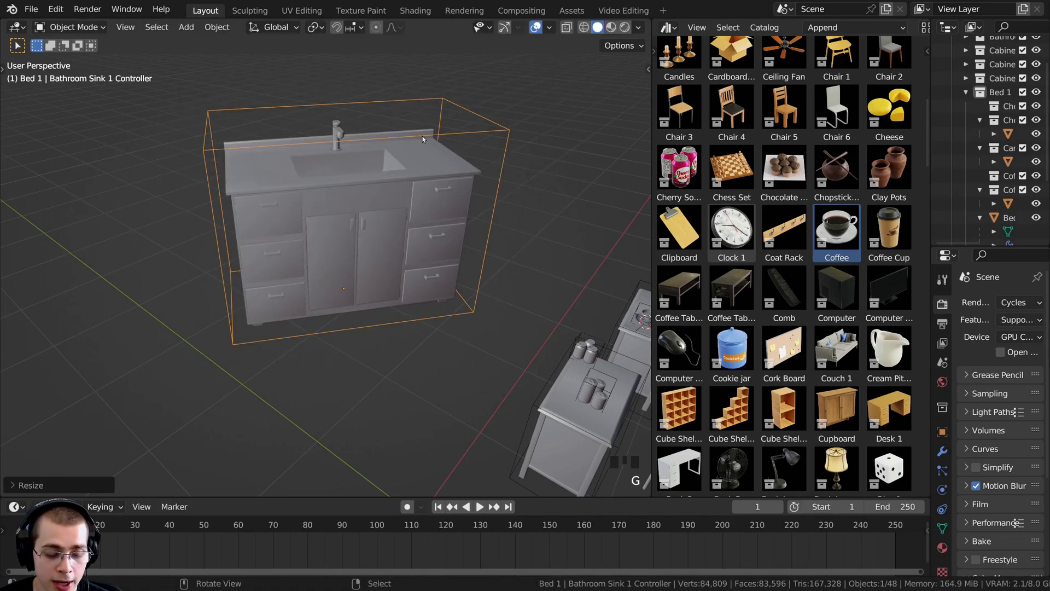
key(alt+g)
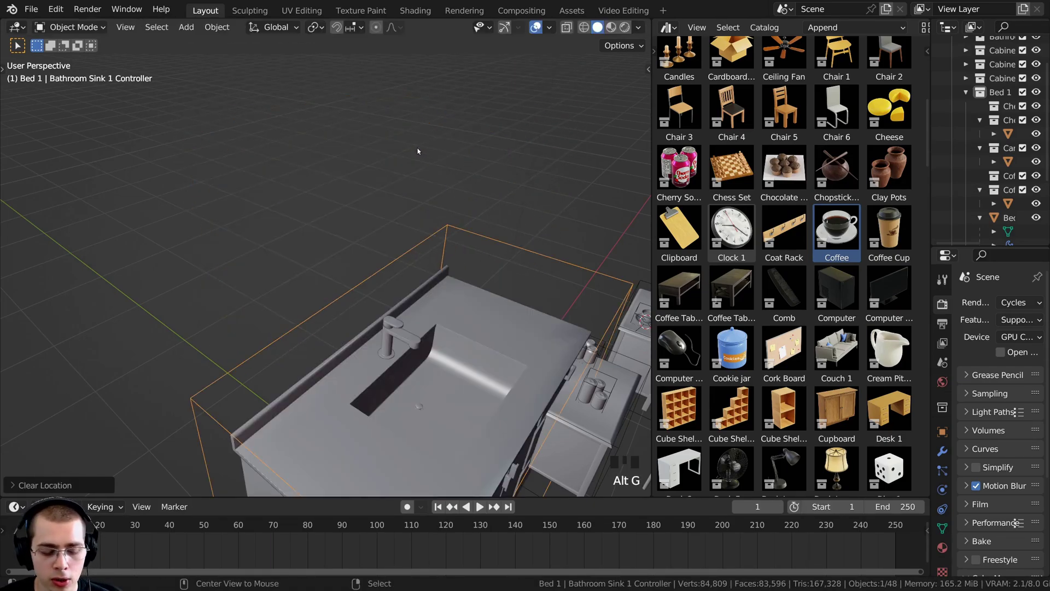
key(alt+s)
key(KP_Decimal)
middle_drag(435, 166, 297, 179)
scroll(317, 315, down, 4)
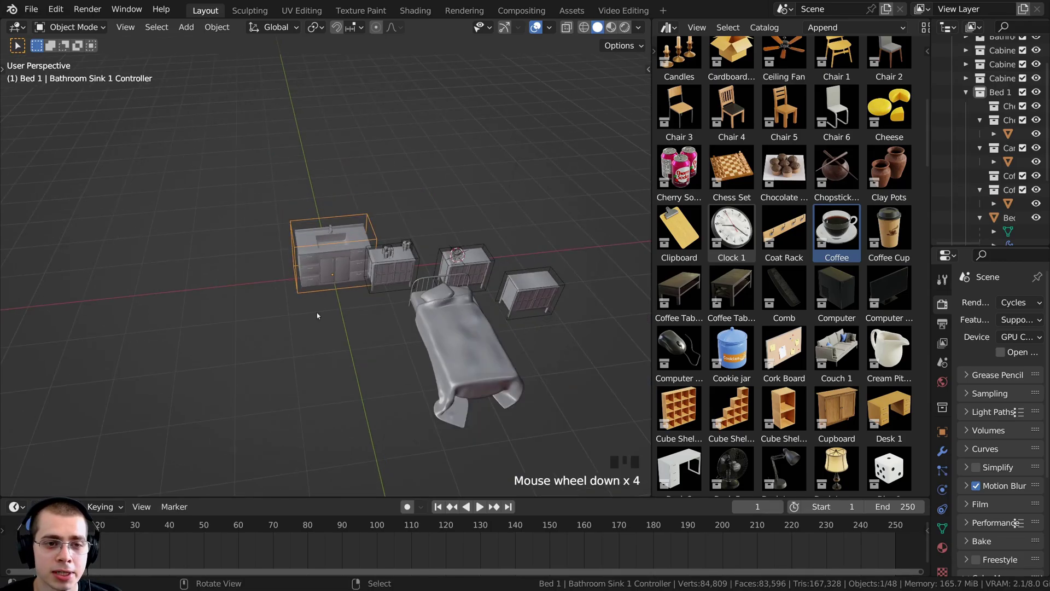
scroll(345, 241, up, 6)
middle_drag(304, 234, 280, 231)
Maximize the Asset Browser and scroll through the Furniture And Home pack.
key(ctrl+space)
scroll(594, 307, down, 3)
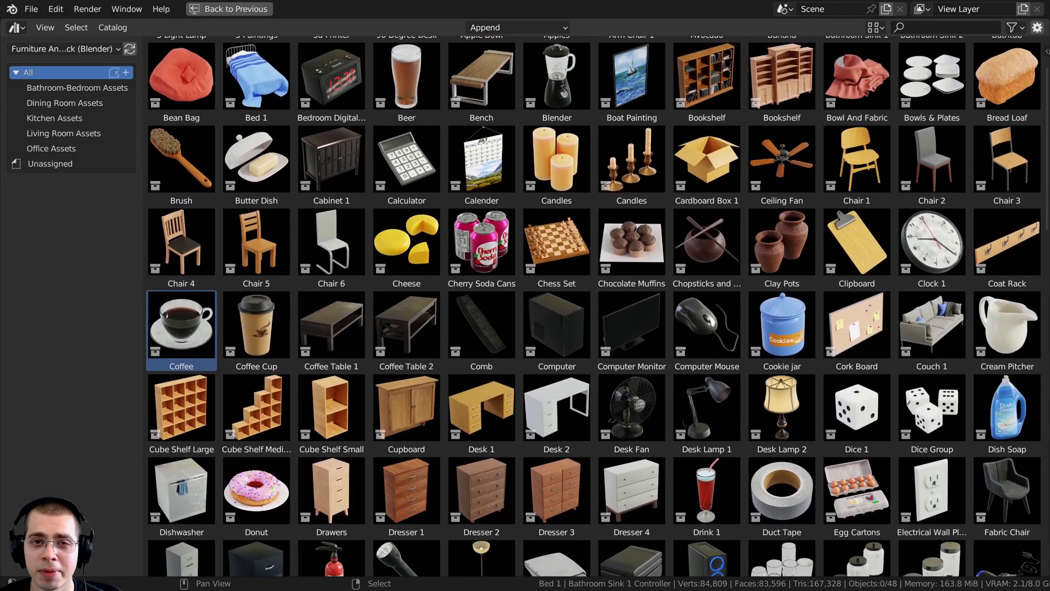
scroll(1047, 77, down, 2)
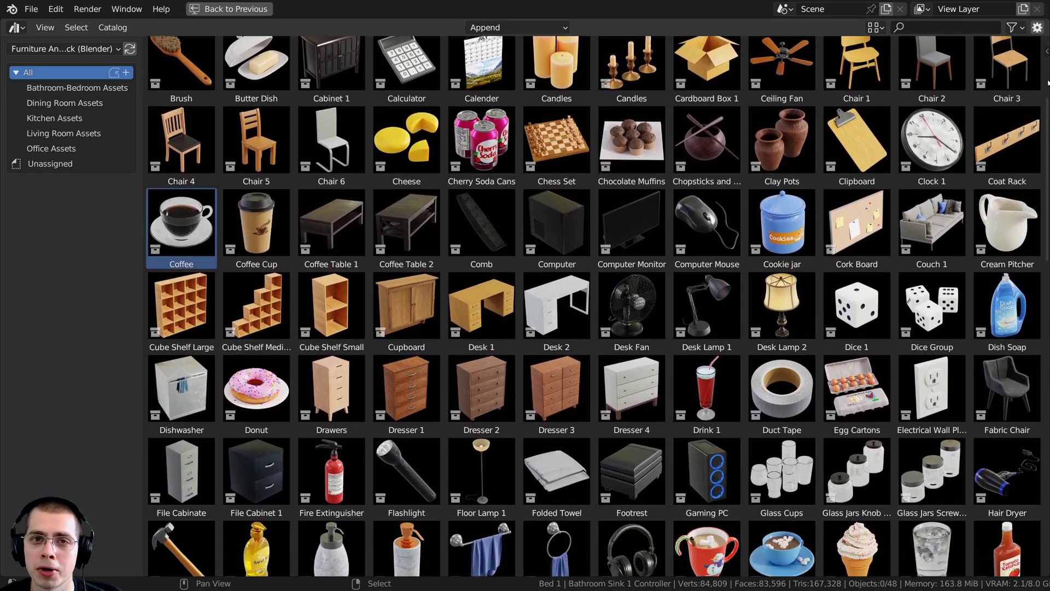